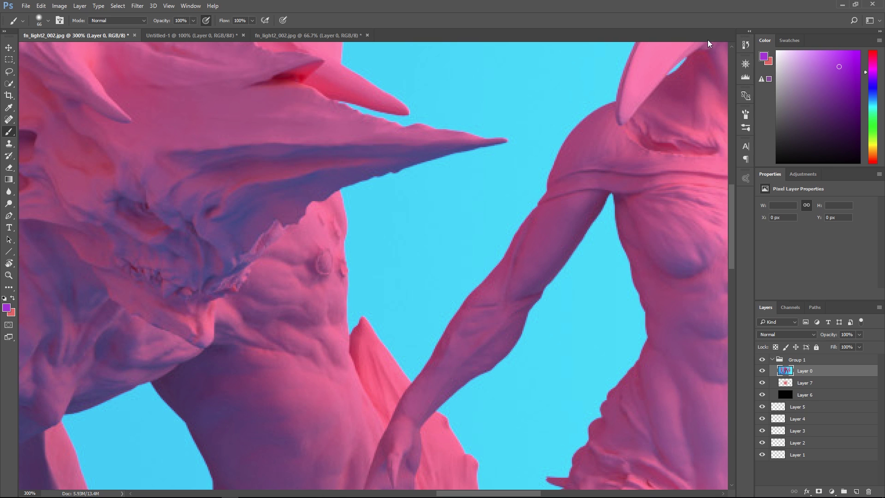
# Restore the Photoshop window down beside the reference photo and return to the fn_light2_002.jpg render.
pyautogui.click(855, 5)
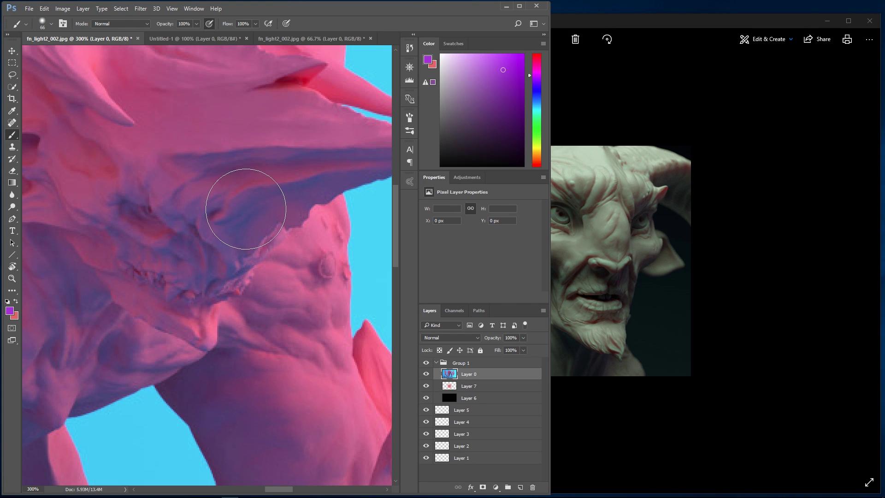
pyautogui.press('i')
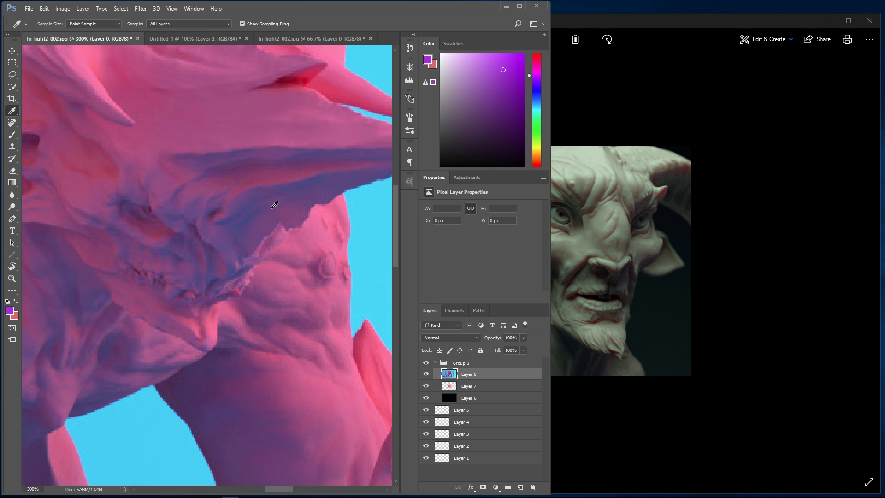
pyautogui.press('b')
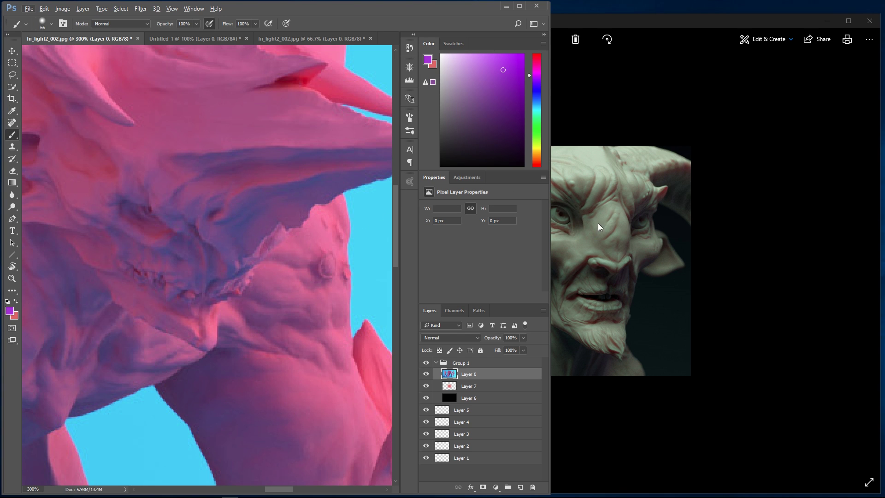
pyautogui.click(198, 39)
pyautogui.click(116, 40)
# Fit the render on screen and sample a grey-green from the demon reference photo.
pyautogui.moveTo(361, 235); pyautogui.dragTo(231, 251)
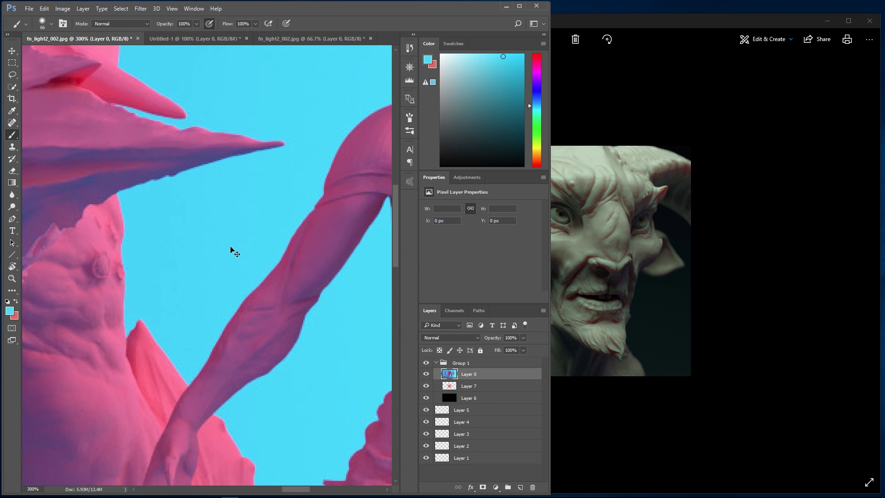
pyautogui.hotkey('ctrl', '0')
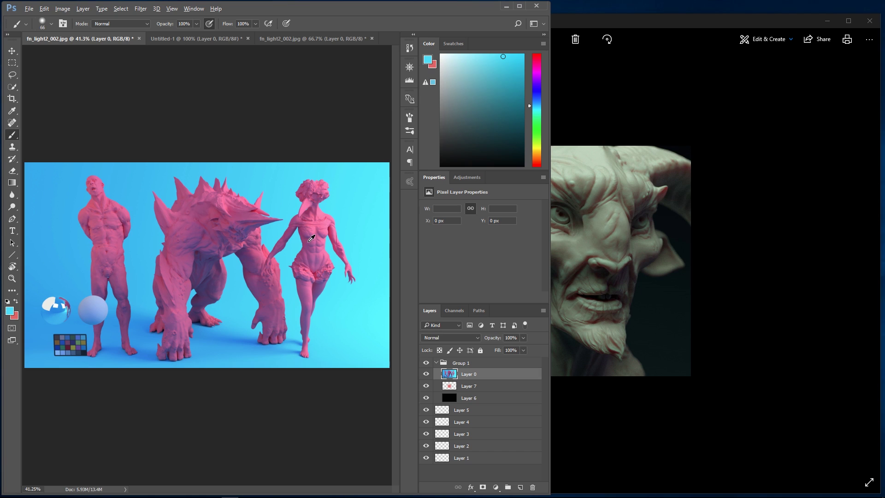
pyautogui.moveTo(327, 240); pyautogui.dragTo(496, 33)
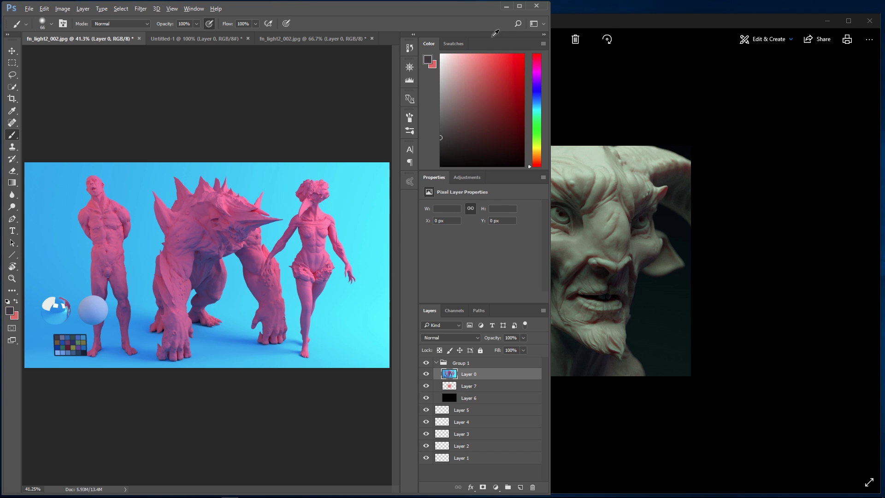
pyautogui.moveTo(565, 142); pyautogui.dragTo(650, 194)
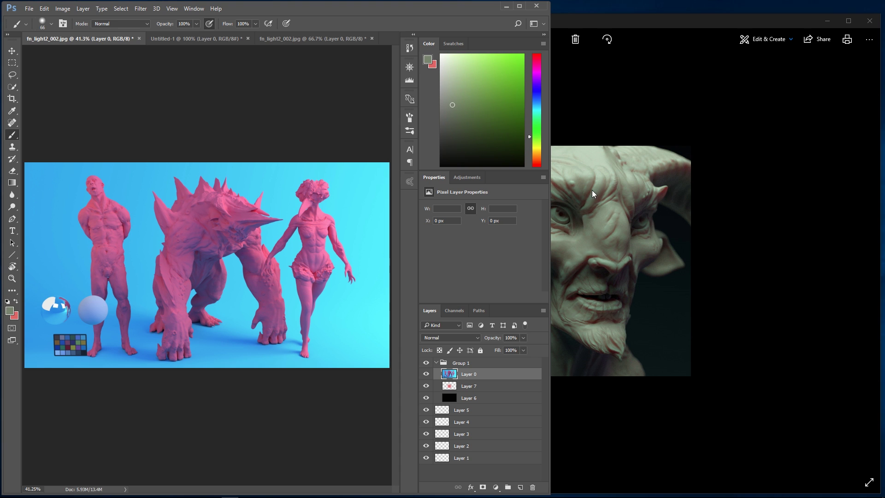
# Maximize the window, zoom to 300% on the creature's face, and add Layer 8 with a smaller brush.
pyautogui.click(518, 7)
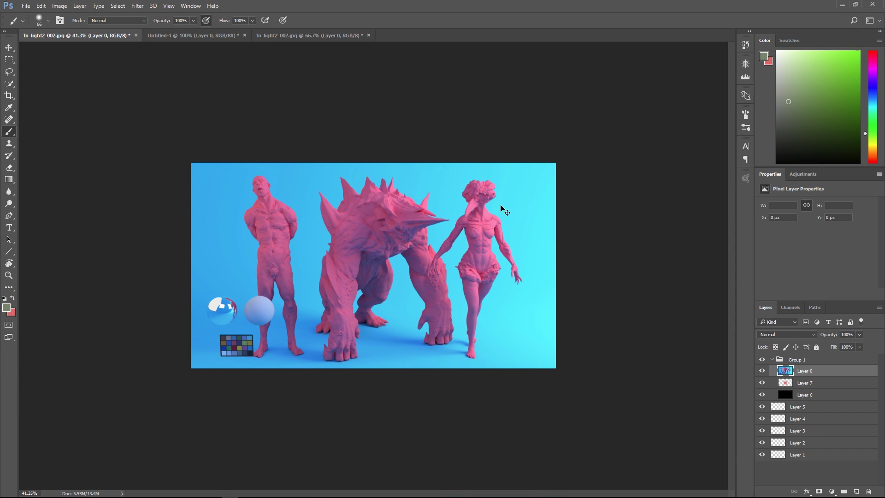
pyautogui.hotkey('ctrl', '+')
pyautogui.hotkey('ctrl', '+')
pyautogui.hotkey('ctrl', '+')
pyautogui.hotkey('ctrl', '+')
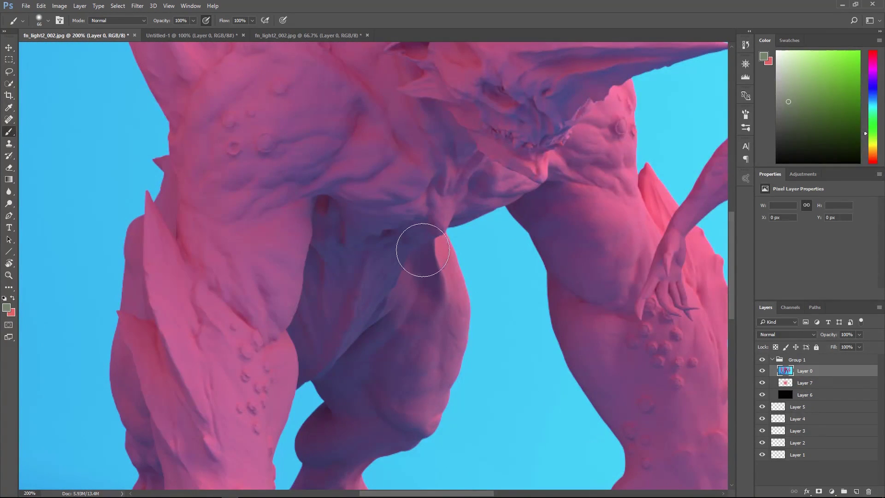
pyautogui.moveTo(422, 250); pyautogui.dragTo(377, 310)
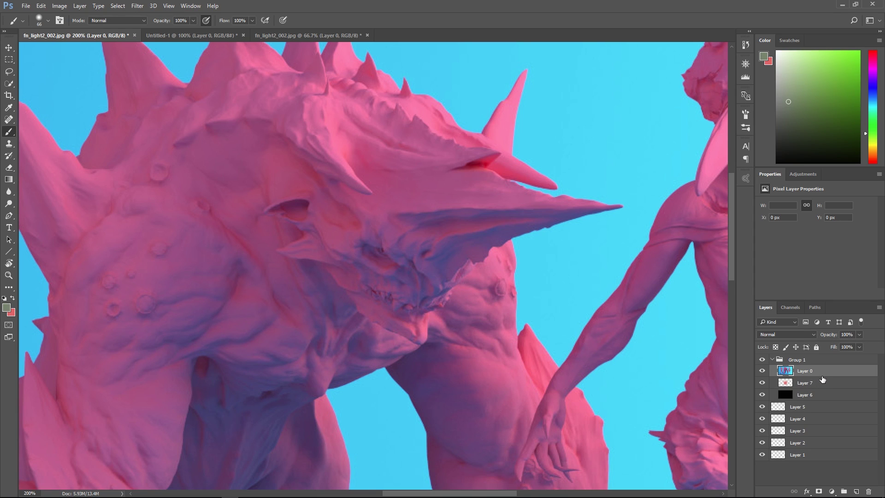
pyautogui.hotkey('ctrl', 'shift', 'alt', 'n')
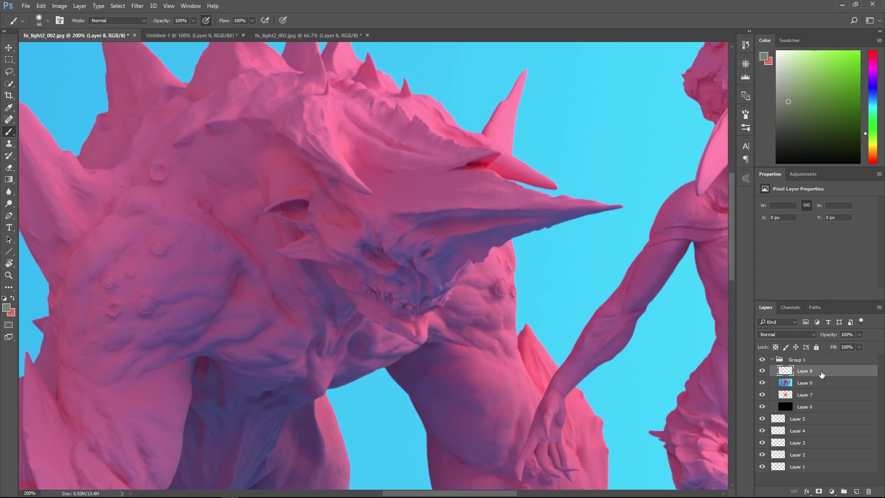
pyautogui.moveTo(365, 211); pyautogui.dragTo(356, 216)
pyautogui.hotkey('ctrl', '+')
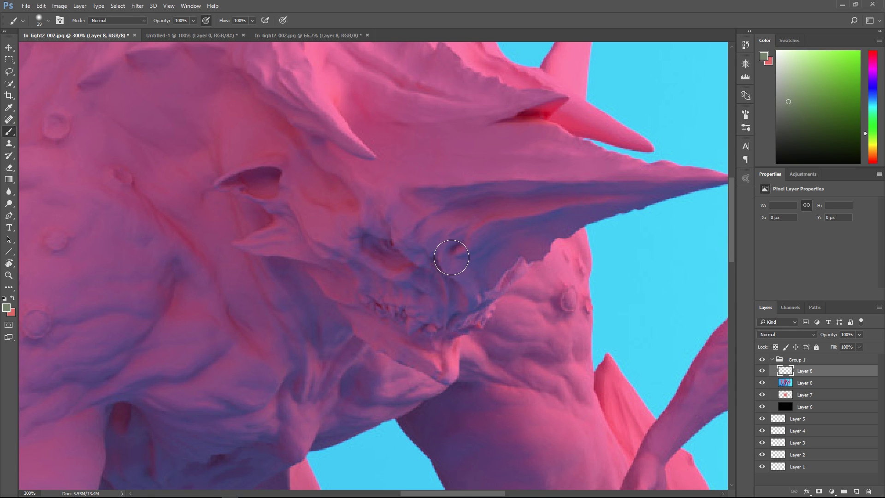
# Sweep the quick colour picker through greens, cyan and grey, settling on a dark navy blue.
pyautogui.keyDown('alt'); pyautogui.keyDown('shift'); pyautogui.rightClick(457, 251); pyautogui.keyUp('shift'); pyautogui.keyUp('alt')
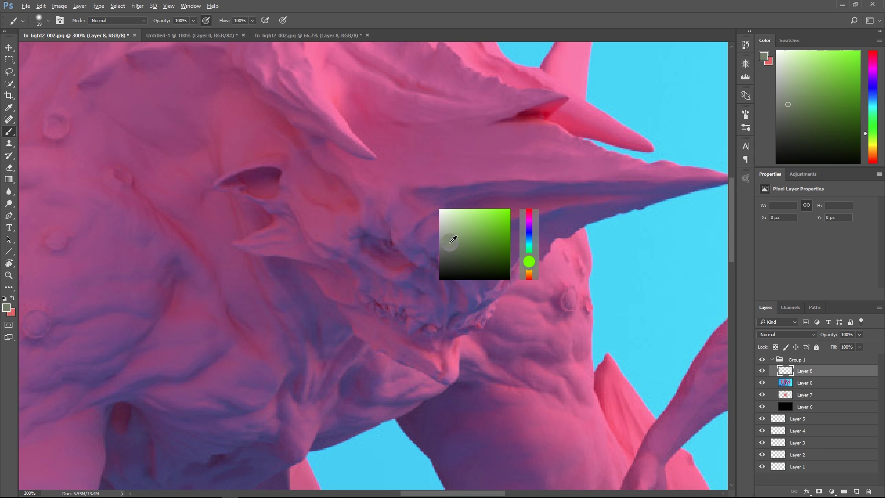
pyautogui.moveTo(463, 237)
pyautogui.mouseDown()
pyautogui.moveTo(487, 255)
pyautogui.moveTo(482, 229)
pyautogui.moveTo(461, 242)
pyautogui.moveTo(485, 219)
pyautogui.moveTo(477, 241)
pyautogui.mouseUp()
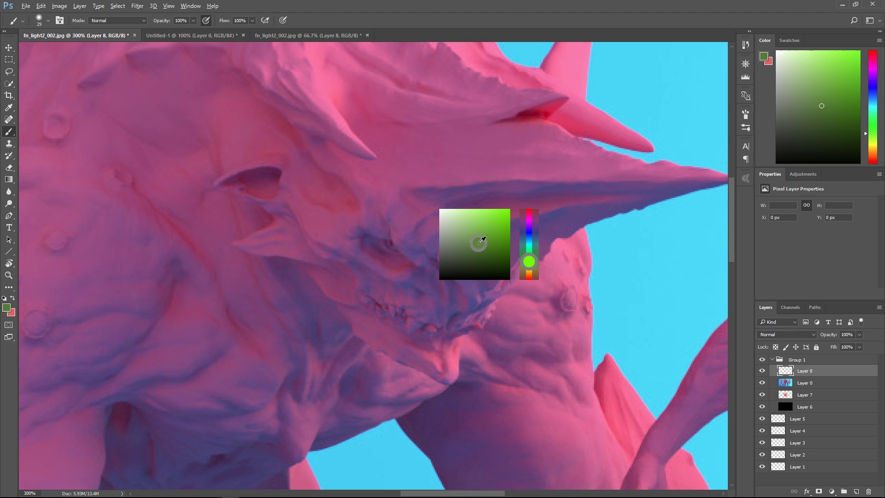
pyautogui.moveTo(478, 242); pyautogui.dragTo(478, 237)
pyautogui.moveTo(481, 237)
pyautogui.mouseDown()
pyautogui.moveTo(472, 235)
pyautogui.moveTo(530, 226)
pyautogui.moveTo(530, 244)
pyautogui.moveTo(531, 213)
pyautogui.moveTo(530, 251)
pyautogui.moveTo(530, 213)
pyautogui.moveTo(530, 231)
pyautogui.moveTo(535, 222)
pyautogui.moveTo(530, 213)
pyautogui.moveTo(480, 229)
pyautogui.moveTo(530, 249)
pyautogui.moveTo(472, 226)
pyautogui.moveTo(461, 233)
pyautogui.moveTo(490, 247)
pyautogui.moveTo(531, 223)
pyautogui.moveTo(481, 240)
pyautogui.mouseUp()
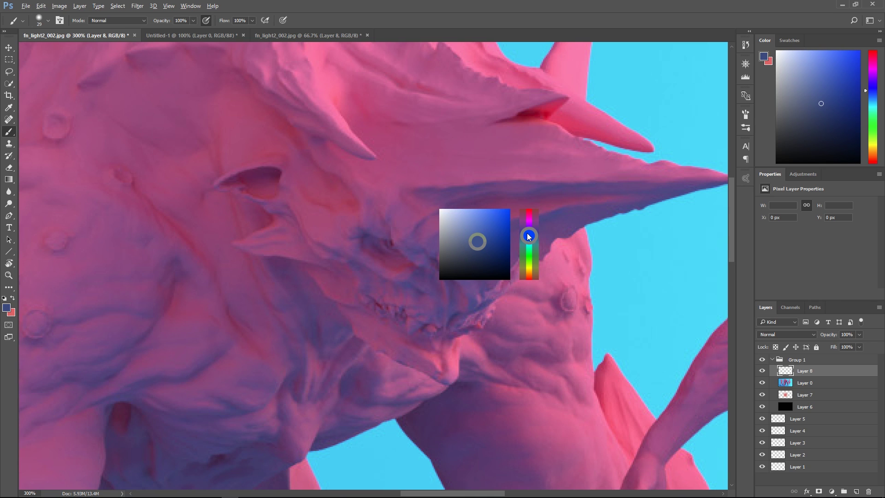
pyautogui.moveTo(529, 238)
pyautogui.mouseDown()
pyautogui.moveTo(529, 219)
pyautogui.moveTo(534, 239)
pyautogui.moveTo(457, 247)
pyautogui.moveTo(449, 214)
pyautogui.moveTo(529, 218)
pyautogui.moveTo(530, 274)
pyautogui.moveTo(534, 215)
pyautogui.moveTo(530, 250)
pyautogui.mouseUp()
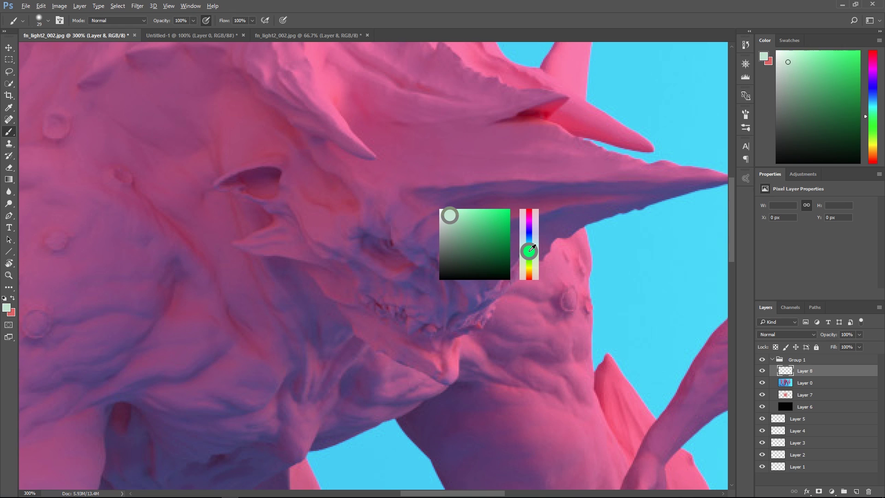
pyautogui.moveTo(530, 250); pyautogui.dragTo(529, 248)
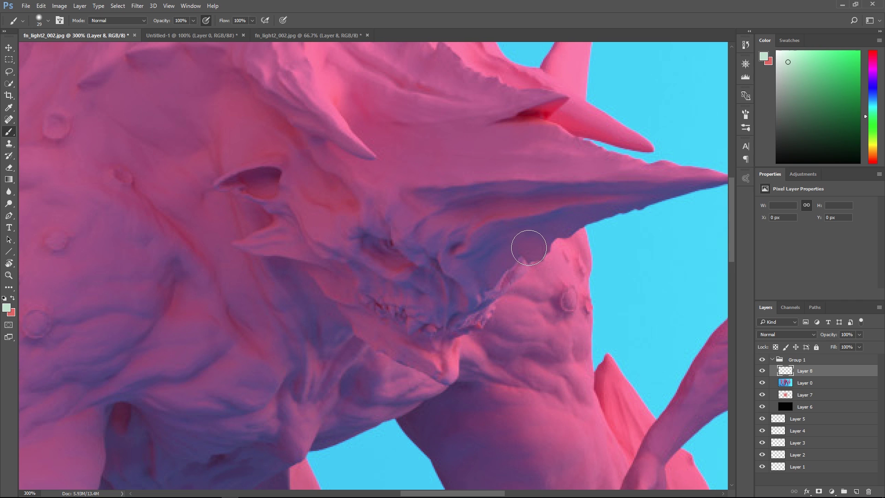
pyautogui.moveTo(445, 239)
pyautogui.mouseDown()
pyautogui.moveTo(475, 259)
pyautogui.moveTo(440, 264)
pyautogui.mouseUp()
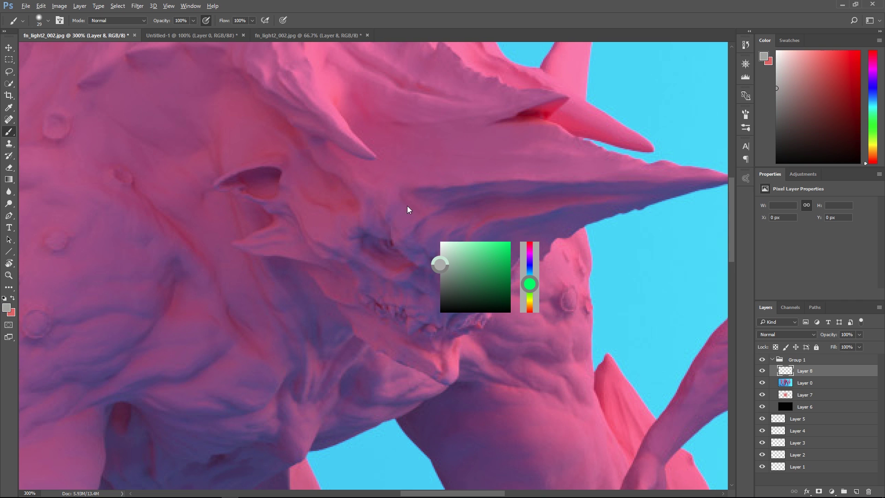
pyautogui.moveTo(468, 231)
pyautogui.mouseDown()
pyautogui.moveTo(539, 250)
pyautogui.moveTo(539, 290)
pyautogui.moveTo(539, 266)
pyautogui.moveTo(482, 270)
pyautogui.moveTo(473, 287)
pyautogui.moveTo(451, 251)
pyautogui.mouseUp()
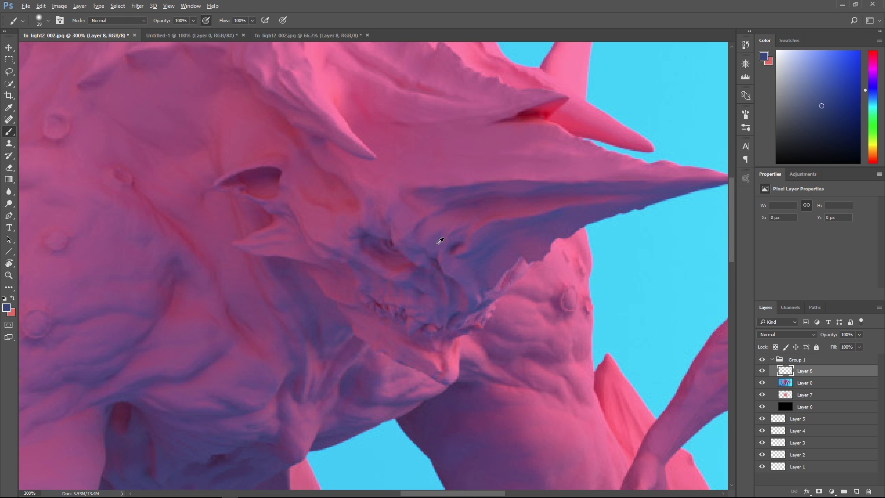
# Enlarge the brush to 85, sample a muted purple-pink from the creature's shaded face, and undo the stray stroke.
pyautogui.moveTo(440, 241)
pyautogui.mouseDown()
pyautogui.moveTo(469, 250)
pyautogui.moveTo(426, 263)
pyautogui.moveTo(434, 253)
pyautogui.mouseUp()
pyautogui.press('alt')
pyautogui.moveTo(438, 235)
pyautogui.mouseDown()
pyautogui.moveTo(496, 241)
pyautogui.moveTo(372, 247)
pyautogui.moveTo(506, 237)
pyautogui.moveTo(445, 236)
pyautogui.moveTo(474, 233)
pyautogui.moveTo(476, 203)
pyautogui.moveTo(479, 375)
pyautogui.moveTo(474, 237)
pyautogui.mouseUp()
pyautogui.keyDown('alt'); pyautogui.click(459, 258); pyautogui.keyUp('alt')
pyautogui.moveTo(459, 258); pyautogui.dragTo(490, 216)
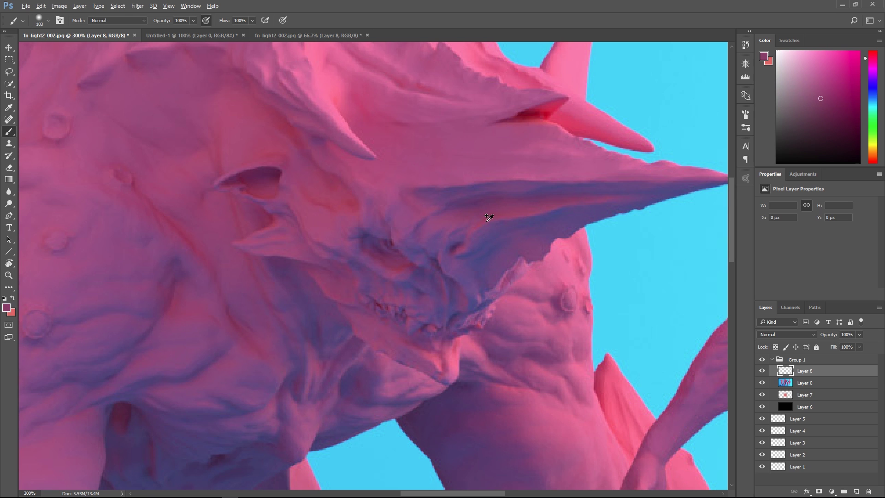
pyautogui.press('F8')
pyautogui.hotkey('ctrl', 'z')
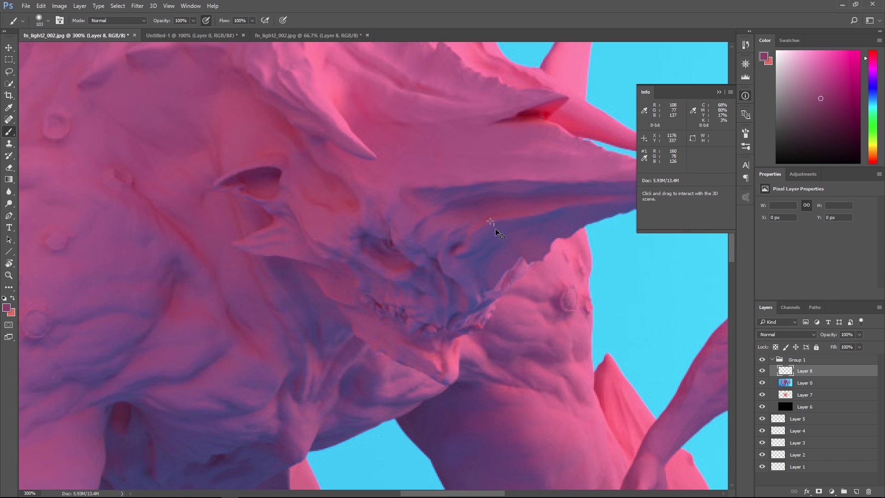
pyautogui.click(719, 93)
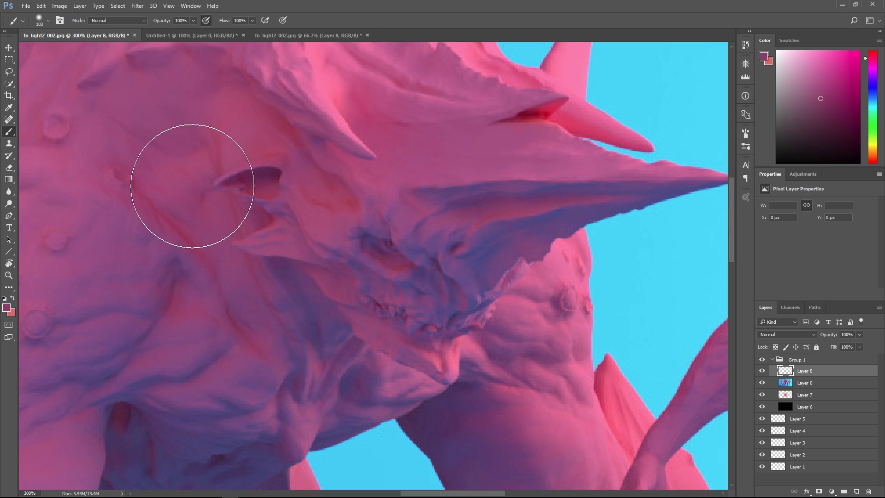
# Try the rectangular and elliptical selections and the Mixer Brush, then return to a smaller regular brush.
pyautogui.press('m')
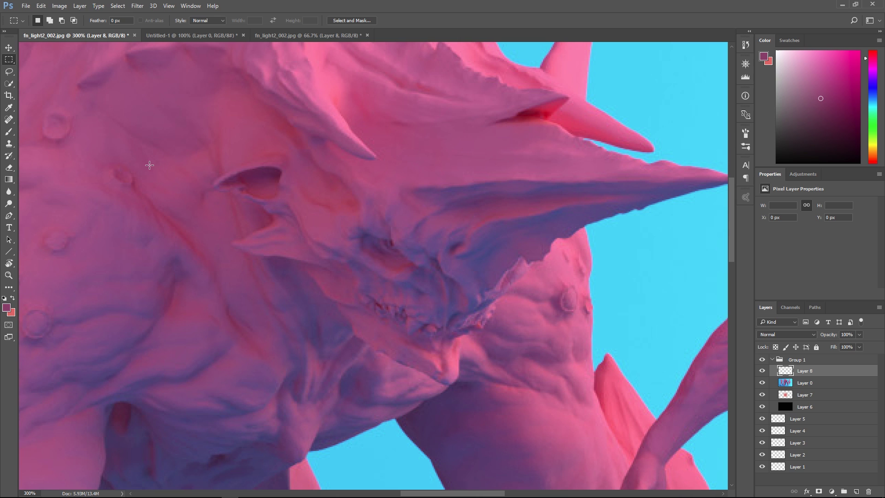
pyautogui.hotkey('shift', 'm')
pyautogui.hotkey('shift', 'm')
pyautogui.hotkey('shift', 'm')
pyautogui.hotkey('shift', 'm')
pyautogui.hotkey('shift', 'm')
pyautogui.hotkey('shift', 'm')
pyautogui.press('b')
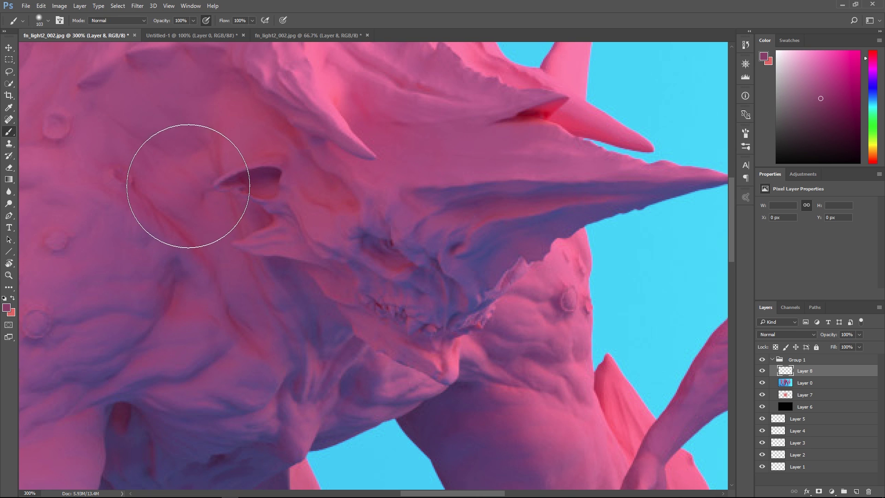
pyautogui.hotkey('shift', 'b')
pyautogui.hotkey('shift', 'b')
pyautogui.hotkey('shift', 'b')
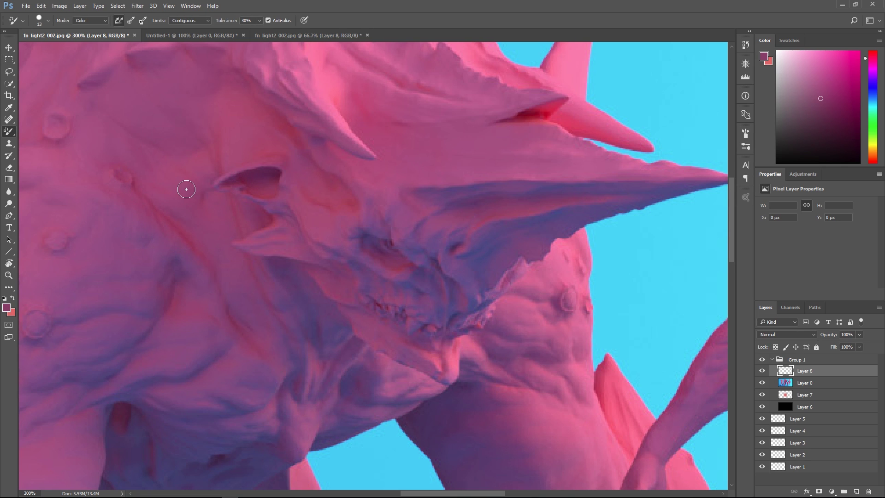
pyautogui.hotkey('shift', 'b')
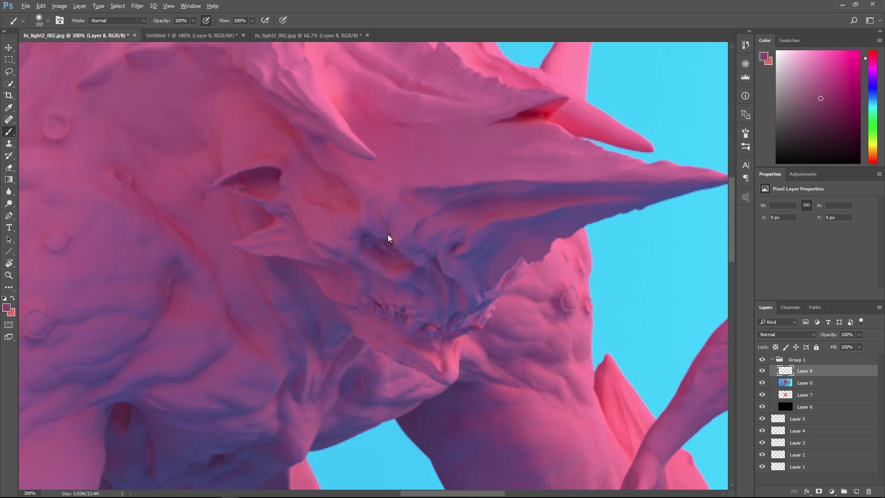
pyautogui.moveTo(388, 235); pyautogui.dragTo(347, 230)
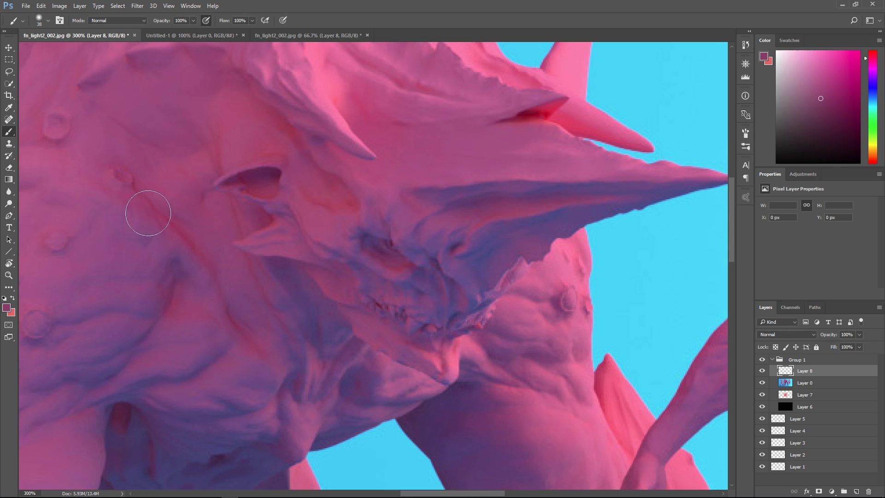
pyautogui.rightClick(12, 132)
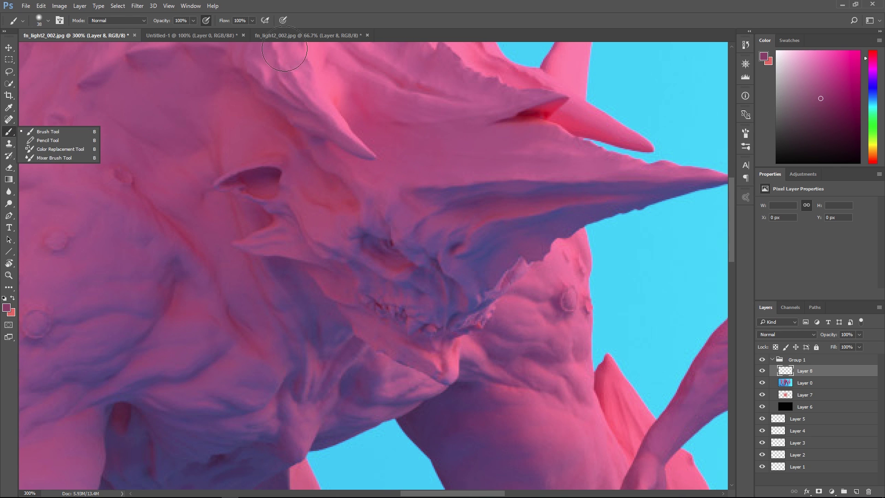
pyautogui.press('Escape')
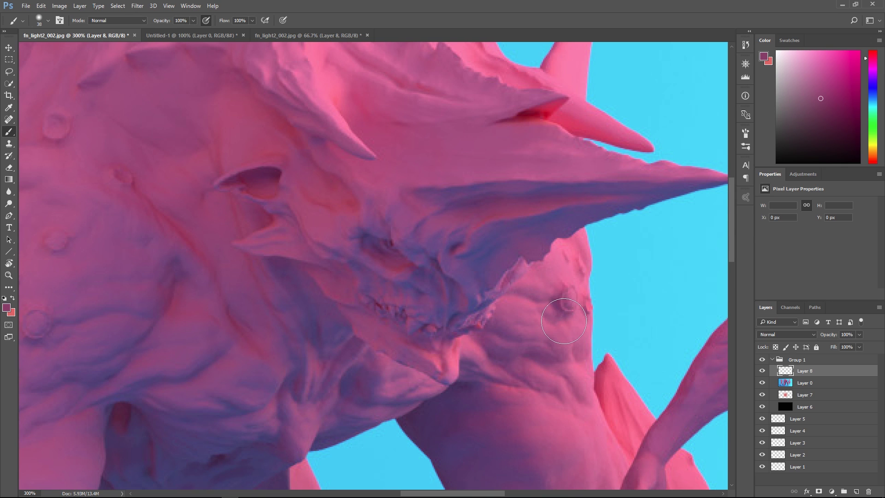
# Shrink the brush to 9 px, sample purple from the skin, and add three empty layers.
pyautogui.moveTo(537, 275); pyautogui.dragTo(508, 270)
pyautogui.moveTo(459, 192)
pyautogui.mouseDown()
pyautogui.moveTo(412, 181)
pyautogui.moveTo(436, 173)
pyautogui.mouseUp()
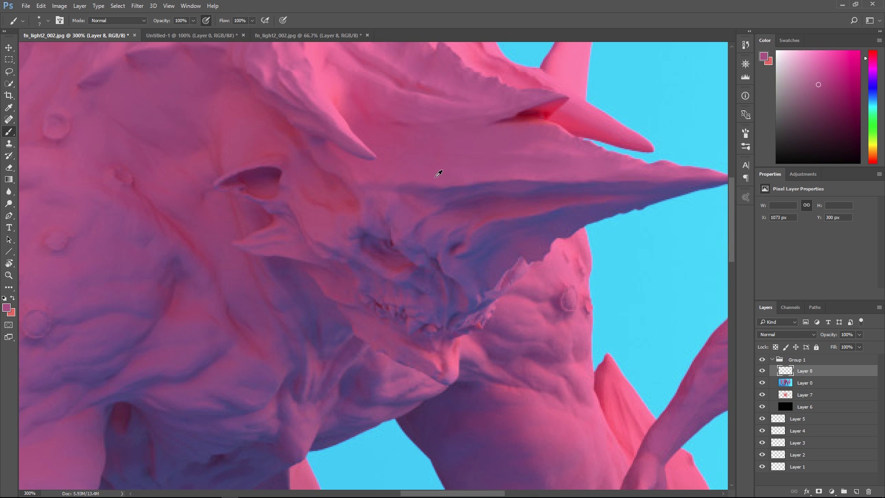
pyautogui.hotkey('ctrl', 'shift', 'alt', 'n')
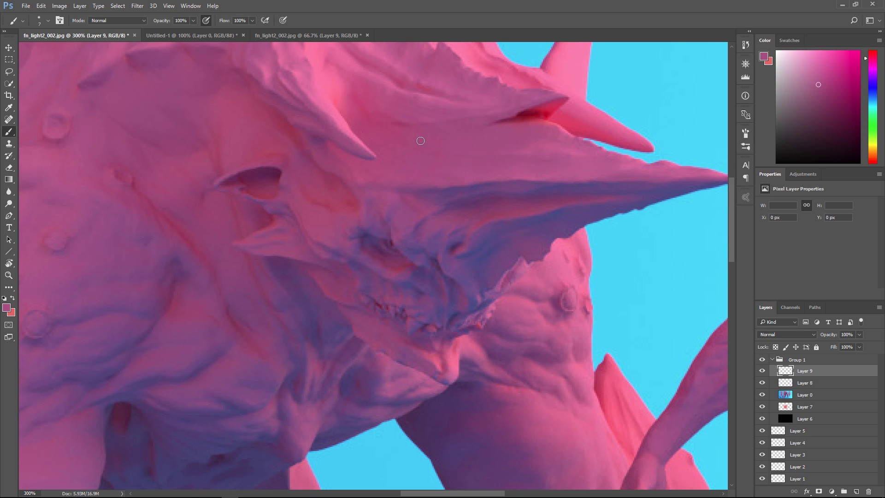
pyautogui.hotkey('ctrl', 'shift', 'alt', 'n')
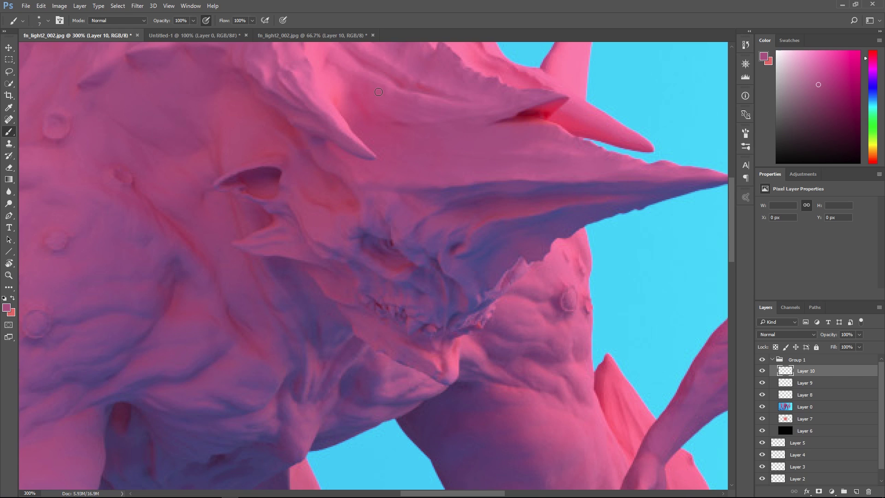
pyautogui.hotkey('ctrl', 'shift', 'alt', 'n')
pyautogui.hotkey('ctrl', 'shift', 'alt', 'n')
pyautogui.hotkey('ctrl', 'shift', 'alt', 'n')
pyautogui.hotkey('ctrl', 'shift', 'alt', 'n')
pyautogui.hotkey('ctrl', 'shift', 'alt', 'n')
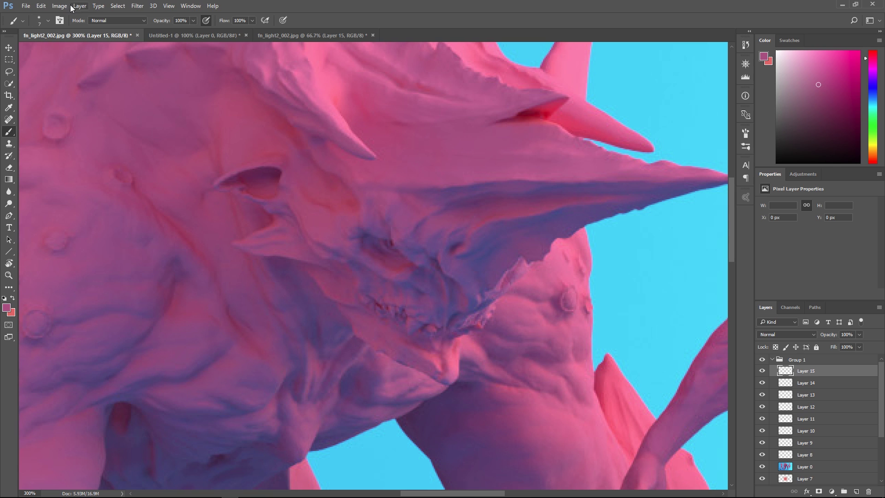
# Remove every empty layer with File > Scripts > Delete All Empty Layers.
pyautogui.click(25, 5)
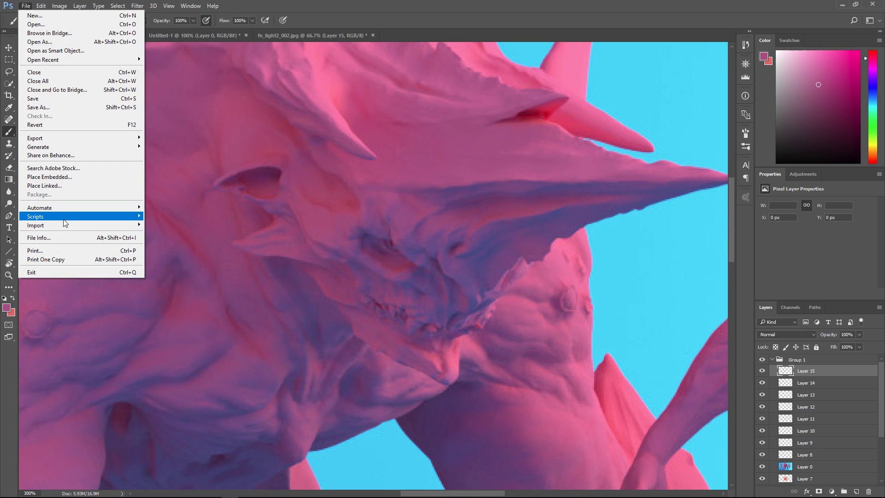
pyautogui.moveTo(68, 218)
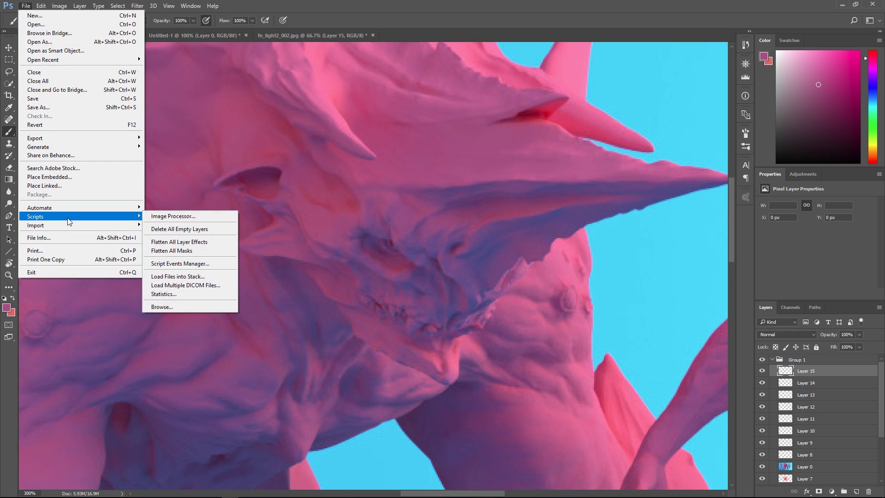
pyautogui.click(197, 229)
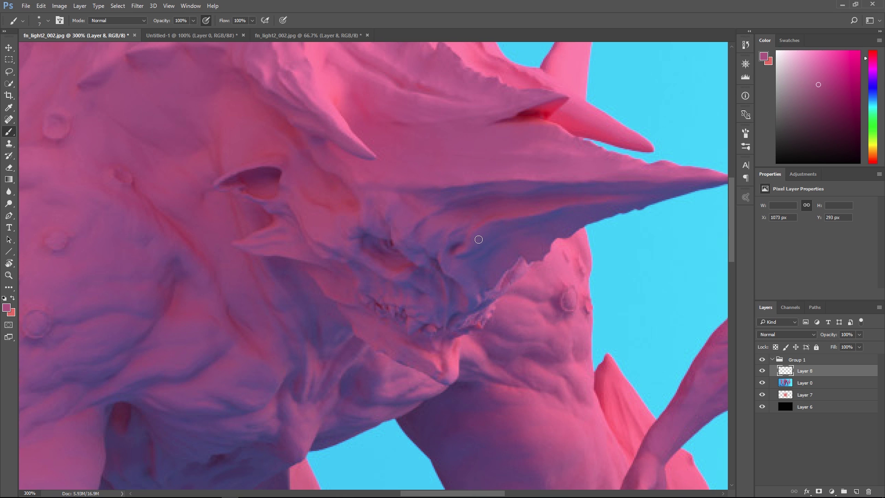
# Arrange the documents 2-up Vertical and close the extra 66.7% view of fn_light2_002.jpg.
pyautogui.click(190, 6)
pyautogui.moveTo(199, 17)
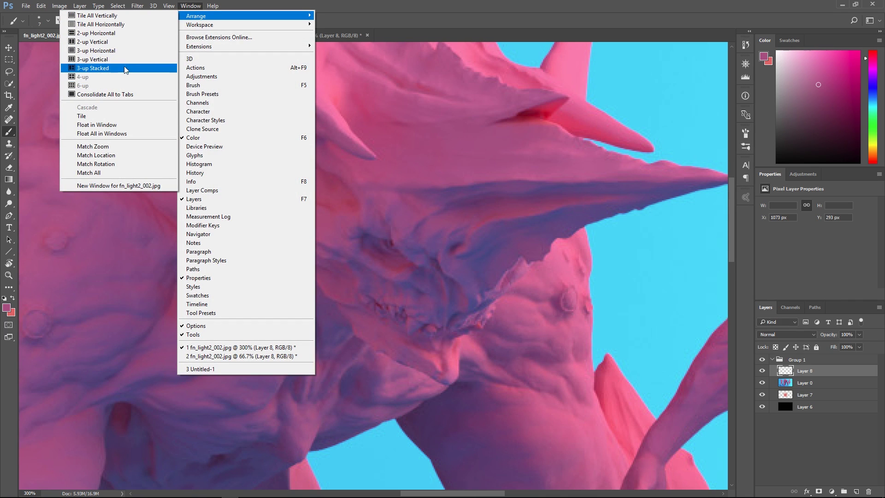
pyautogui.click(92, 42)
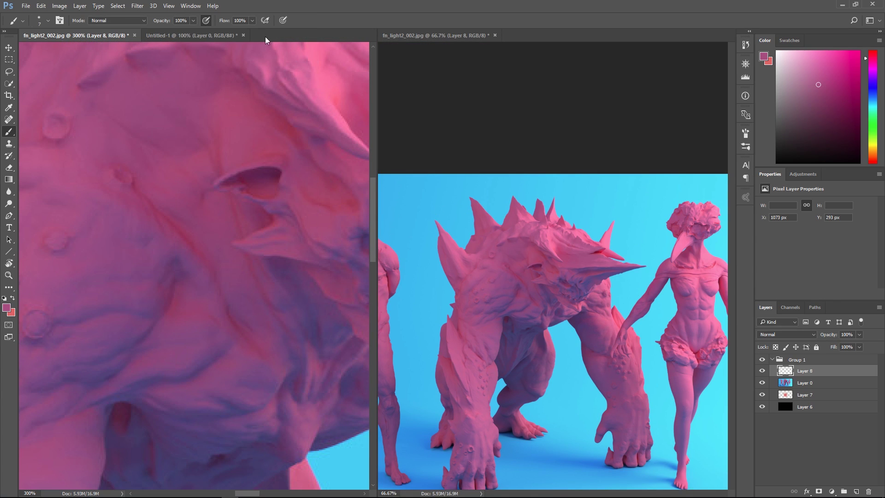
pyautogui.click(494, 35)
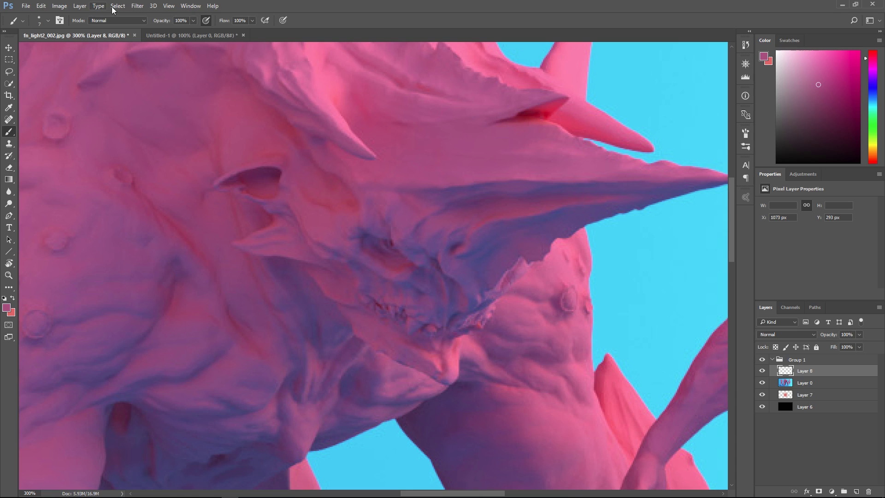
pyautogui.click(191, 6)
pyautogui.moveTo(211, 16)
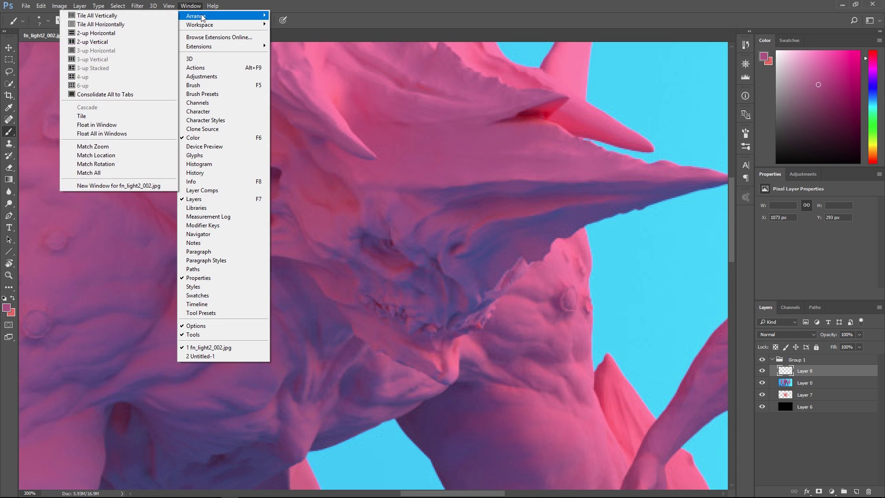
# Arrange 2-up Vertical and paint pink test scribbles on Untitled-1 and the creature's Layer 8.
pyautogui.click(109, 42)
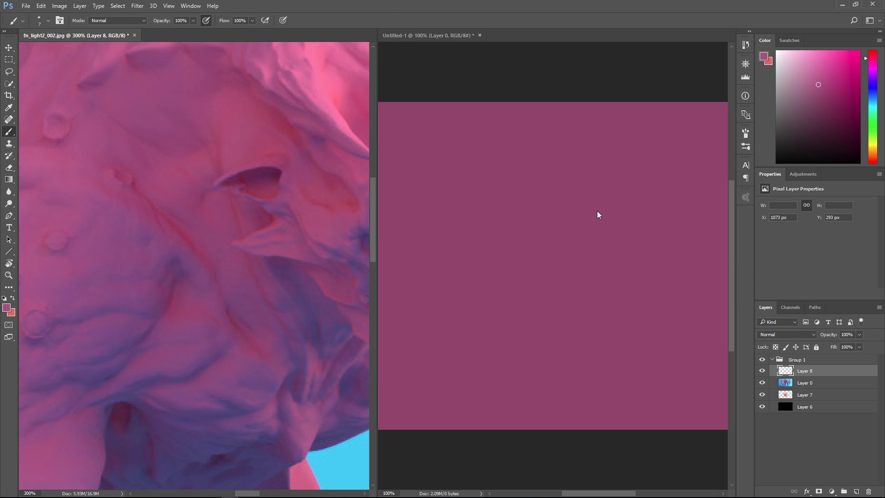
pyautogui.click(517, 74)
pyautogui.moveTo(523, 239)
pyautogui.mouseDown()
pyautogui.moveTo(571, 228)
pyautogui.moveTo(627, 265)
pyautogui.moveTo(634, 310)
pyautogui.mouseUp()
pyautogui.moveTo(293, 237)
pyautogui.mouseDown()
pyautogui.moveTo(277, 255)
pyautogui.moveTo(243, 241)
pyautogui.mouseUp()
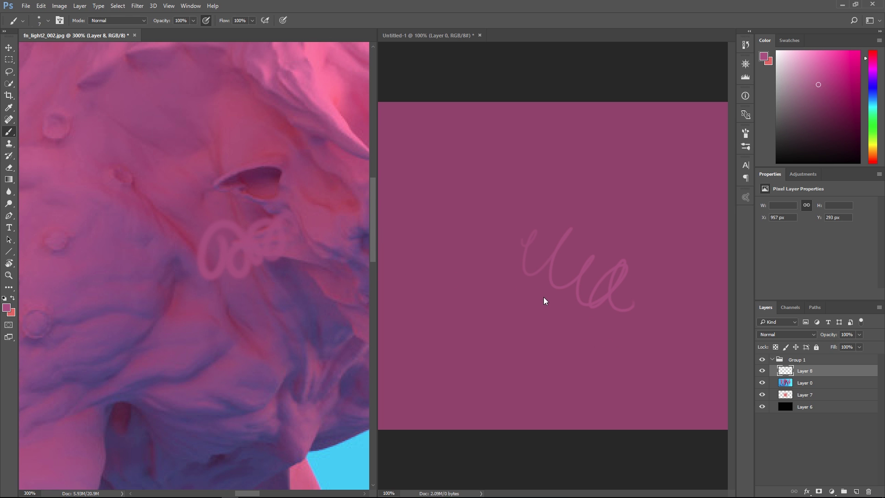
pyautogui.click(800, 362)
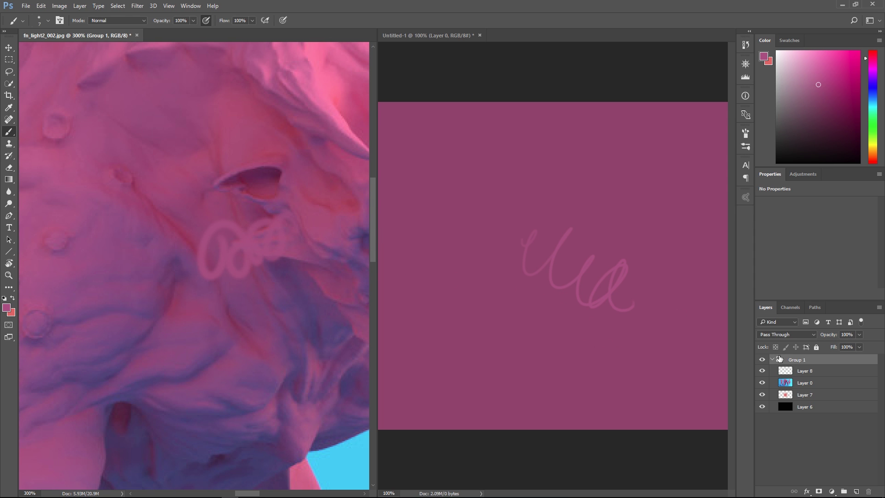
pyautogui.click(772, 360)
pyautogui.moveTo(780, 362); pyautogui.dragTo(470, 55)
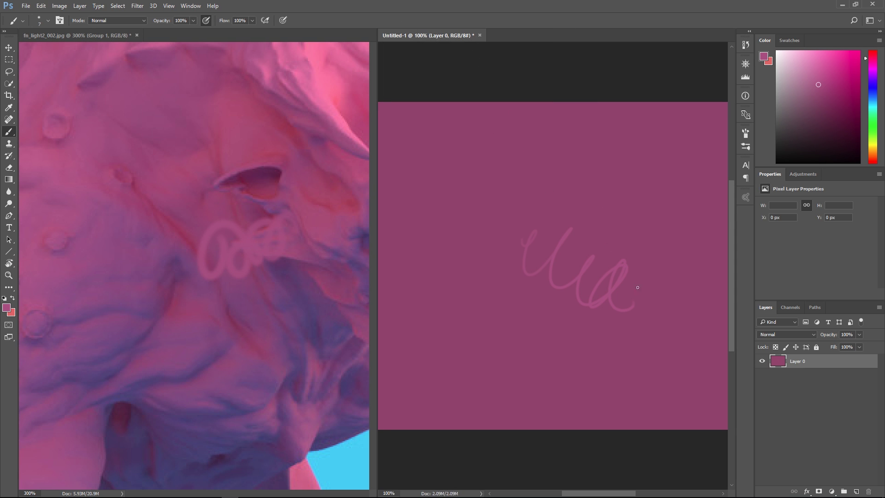
pyautogui.click(101, 37)
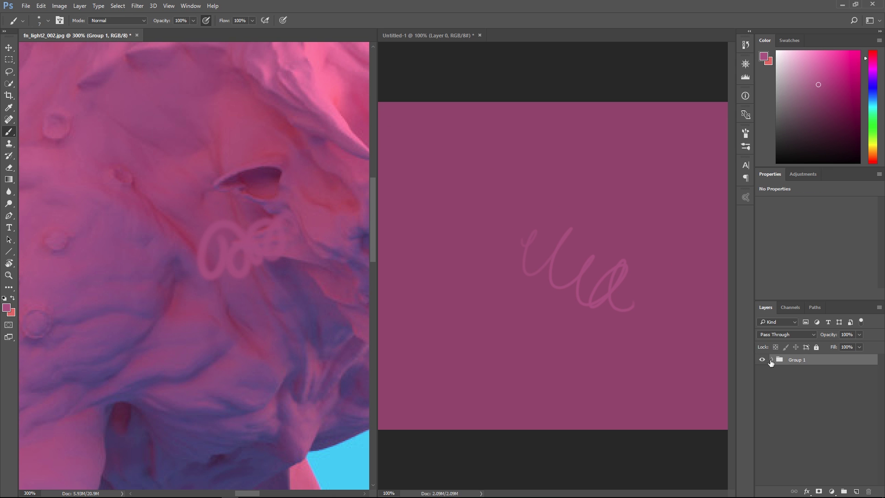
pyautogui.moveTo(770, 363); pyautogui.dragTo(618, 270)
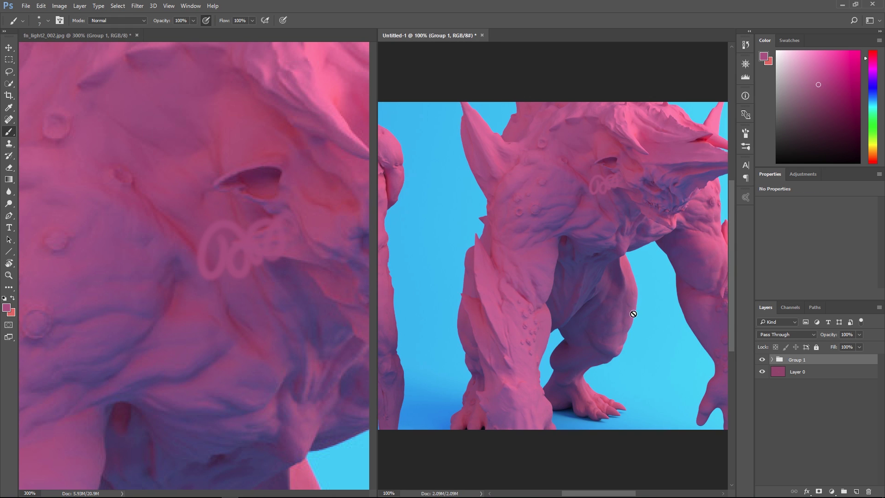
pyautogui.hotkey('ctrl', '-')
pyautogui.hotkey('ctrl', '-')
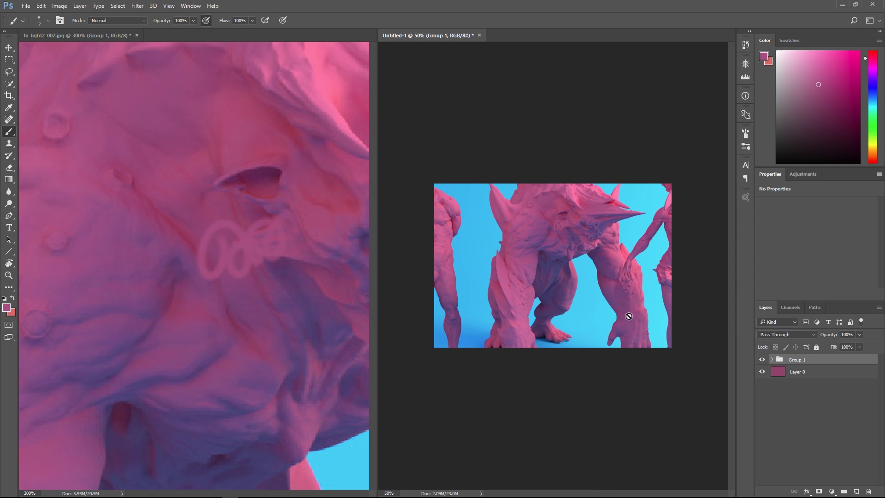
pyautogui.hotkey('ctrl', '+')
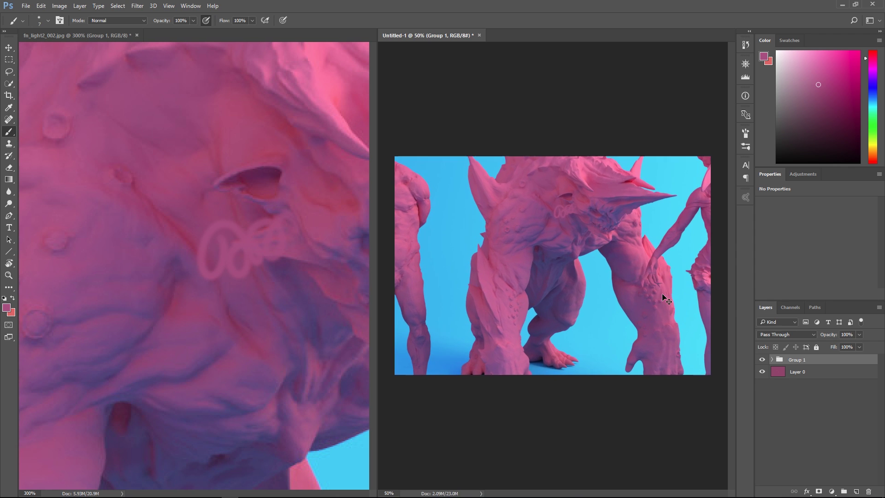
pyautogui.hotkey('ctrl', '+')
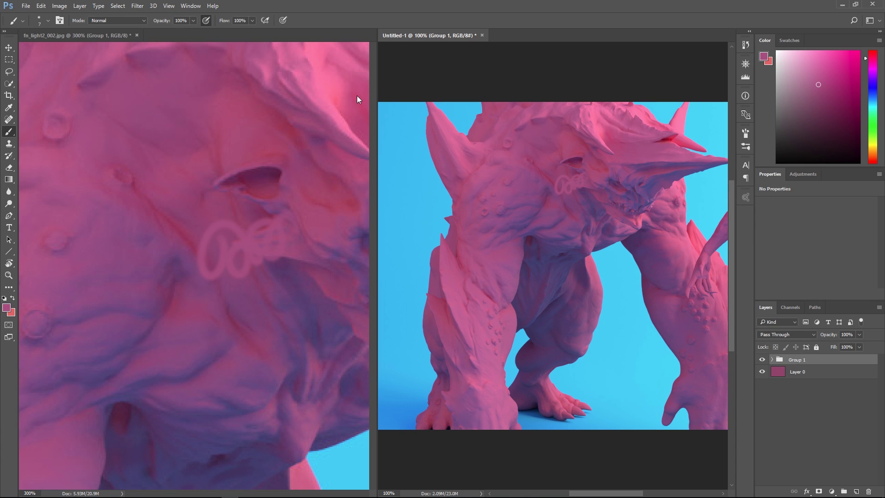
pyautogui.moveTo(587, 232); pyautogui.dragTo(551, 239)
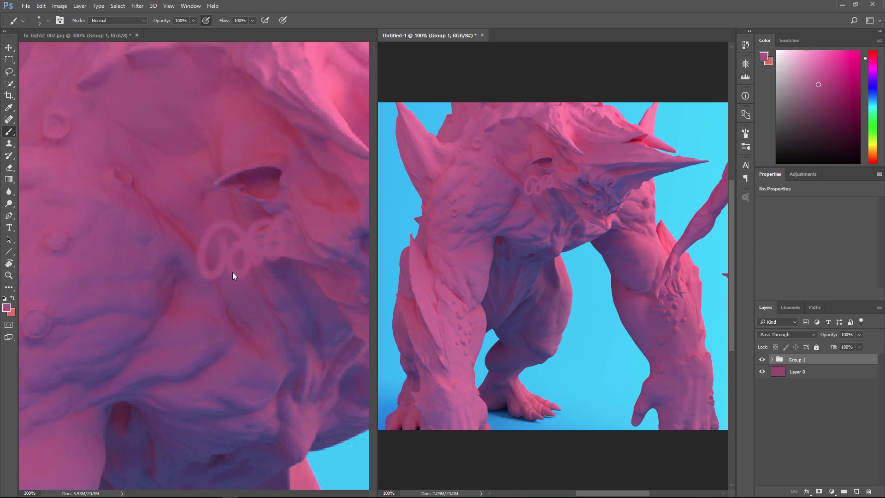
pyautogui.click(89, 35)
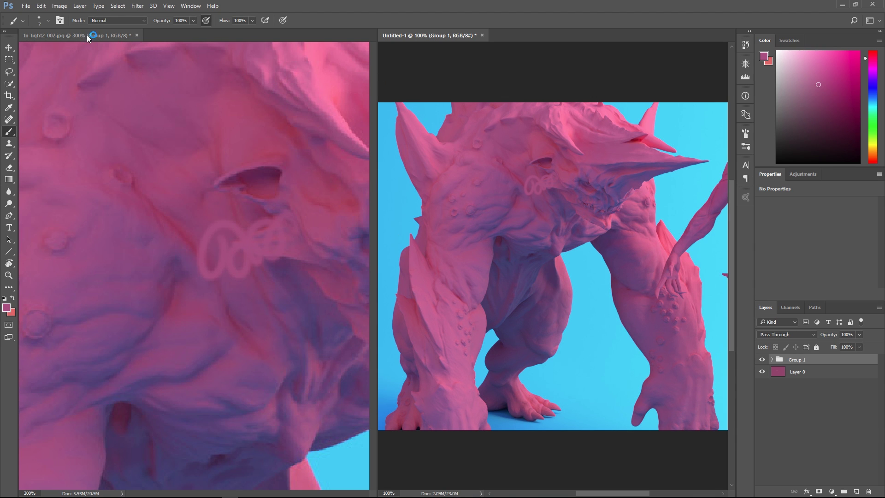
pyautogui.hotkey('ctrl', '-')
pyautogui.hotkey('ctrl', '-')
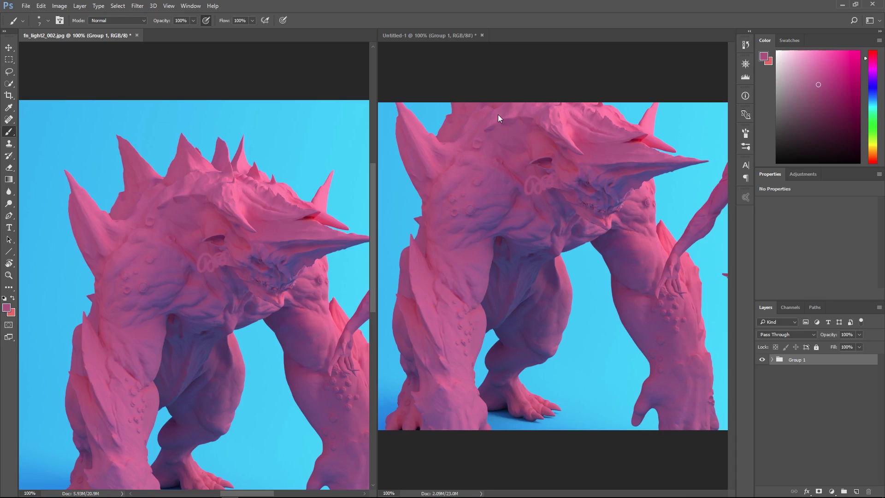
pyautogui.click(550, 77)
pyautogui.click(443, 194)
pyautogui.hotkey('ctrl', 'z')
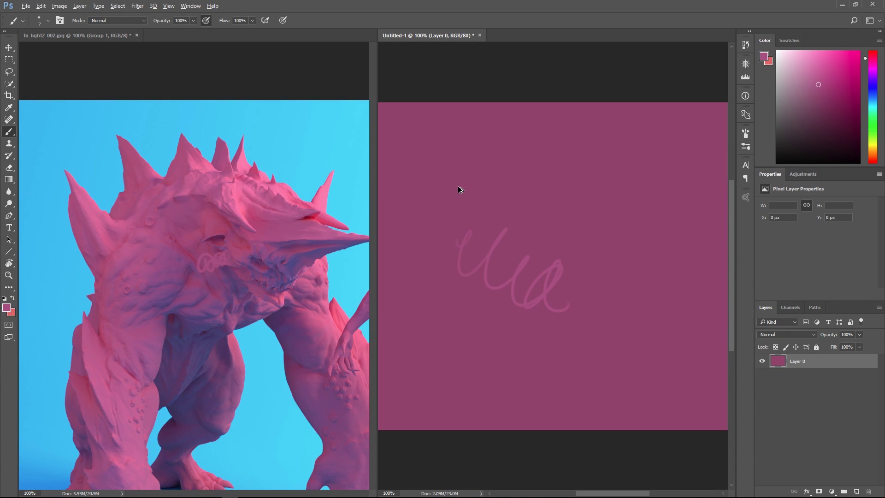
pyautogui.click(103, 35)
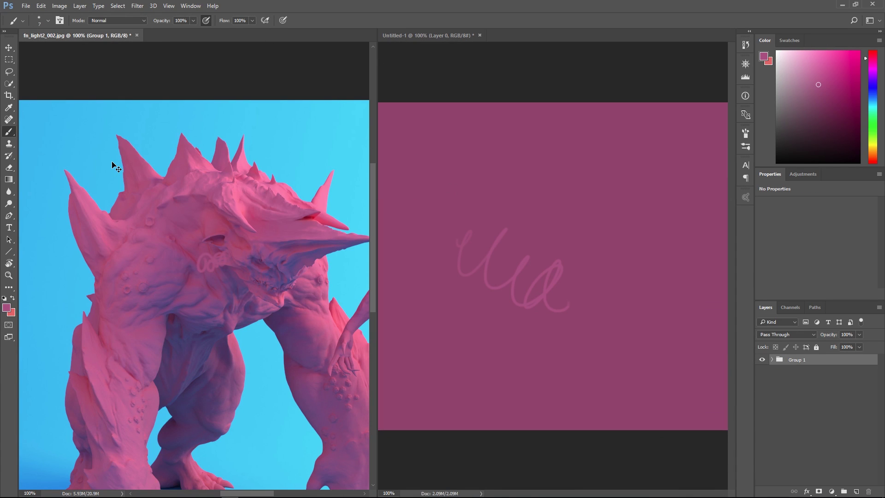
pyautogui.hotkey('ctrl', '+')
pyautogui.hotkey('ctrl', '+')
pyautogui.moveTo(260, 259)
pyautogui.mouseDown()
pyautogui.moveTo(164, 237)
pyautogui.moveTo(130, 200)
pyautogui.mouseUp()
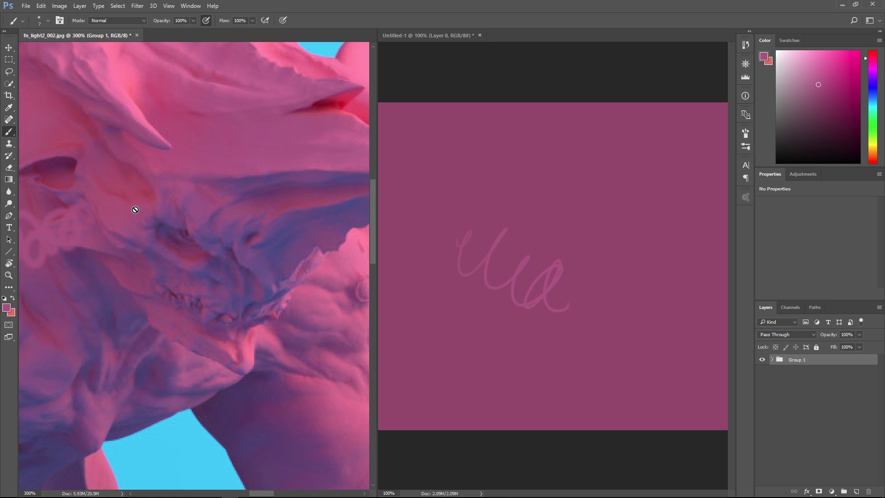
# Open a second view of fn_light2_002.jpg in the right-hand pane, then maximize the window again.
pyautogui.click(190, 6)
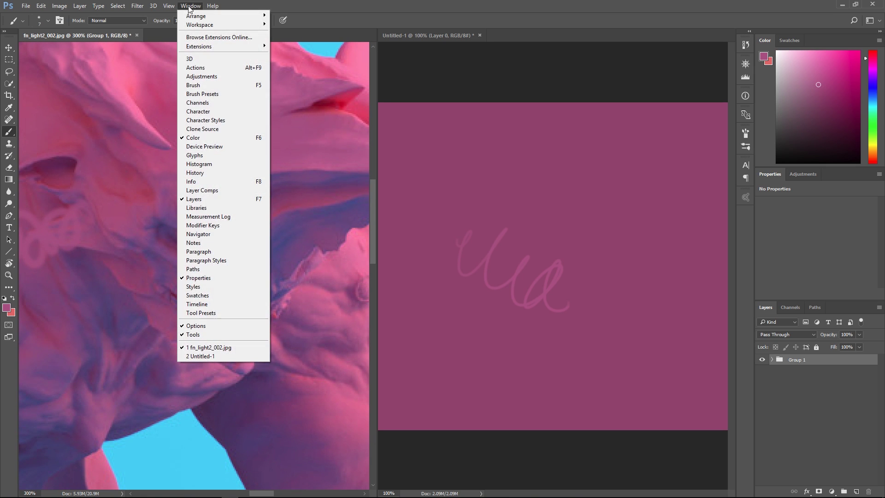
pyautogui.moveTo(194, 17)
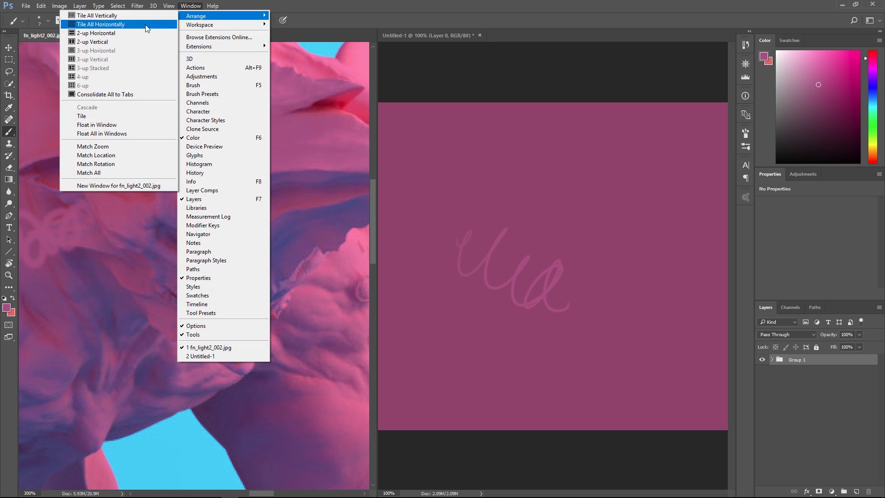
pyautogui.click(109, 185)
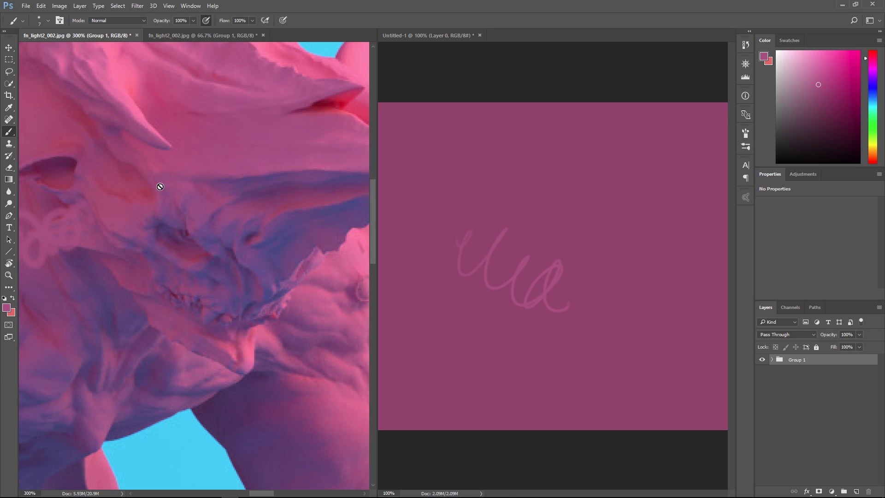
pyautogui.click(173, 36)
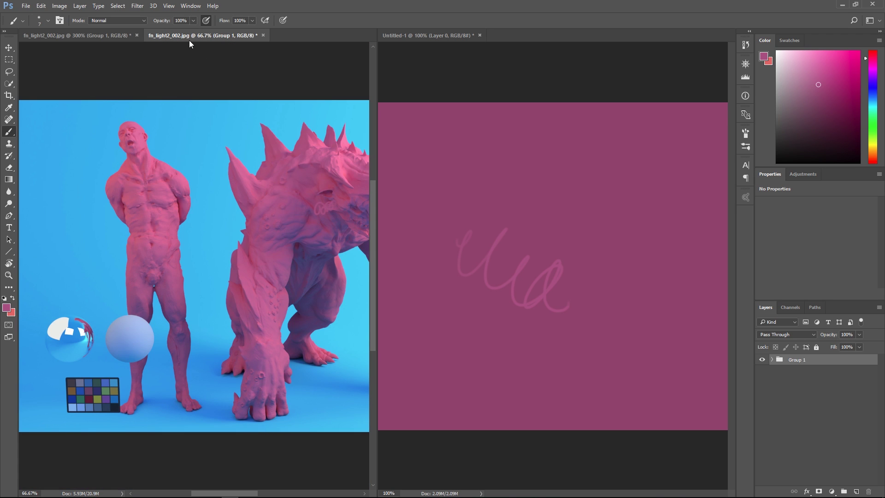
pyautogui.moveTo(202, 37); pyautogui.dragTo(426, 54)
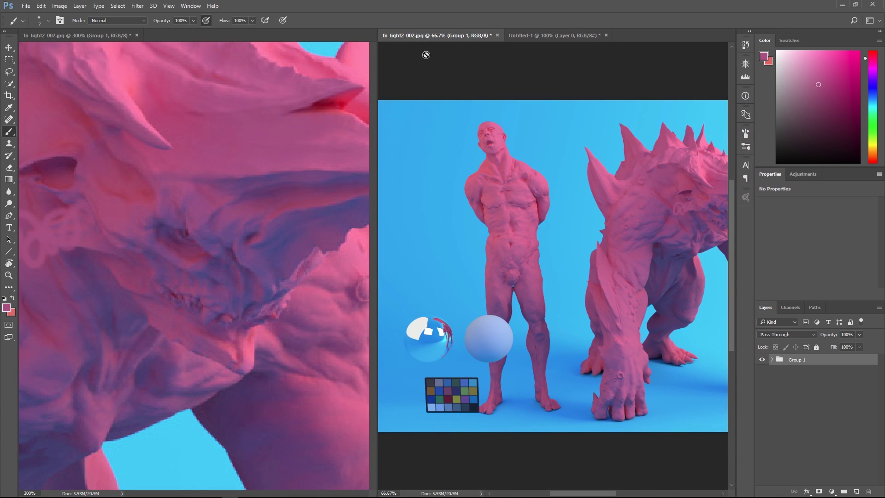
pyautogui.doubleClick(319, 10)
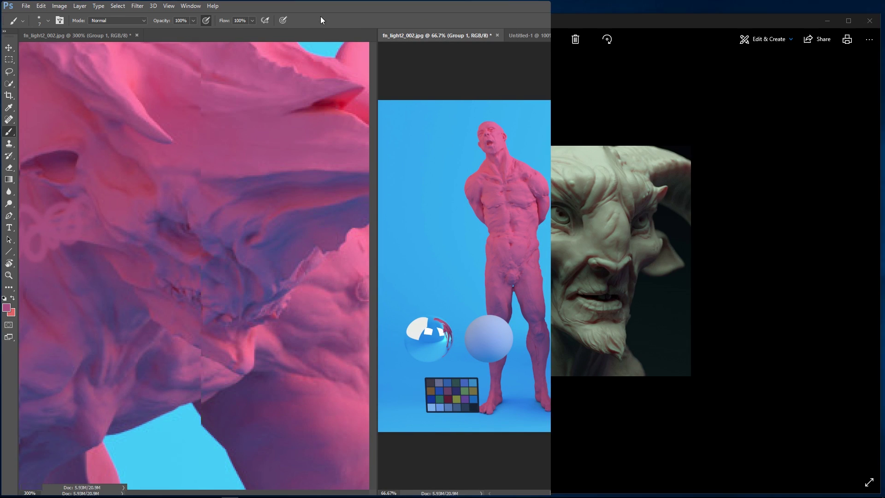
pyautogui.doubleClick(496, 9)
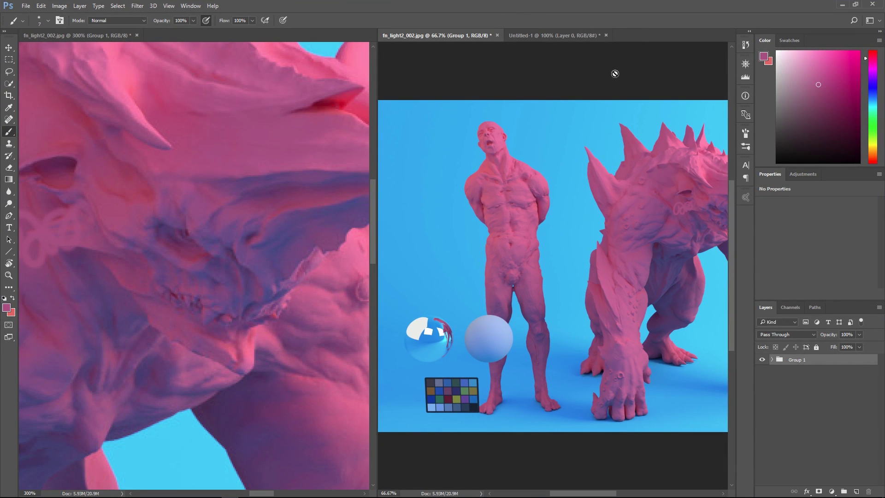
# Dismiss the can't-paint-on-group warning, zoom the second view to 100%, and pan to the spiked monster.
pyautogui.click(605, 92)
pyautogui.press('Return')
pyautogui.hotkey('ctrl', '+')
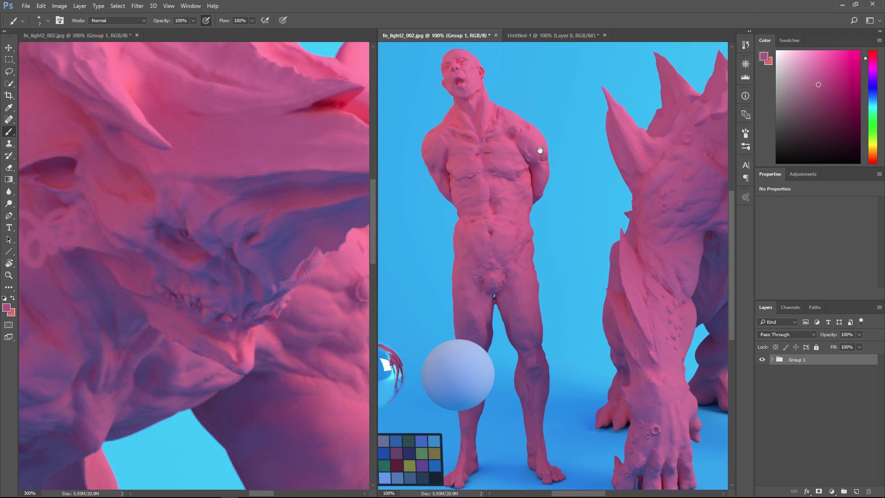
pyautogui.moveTo(537, 148); pyautogui.dragTo(490, 184)
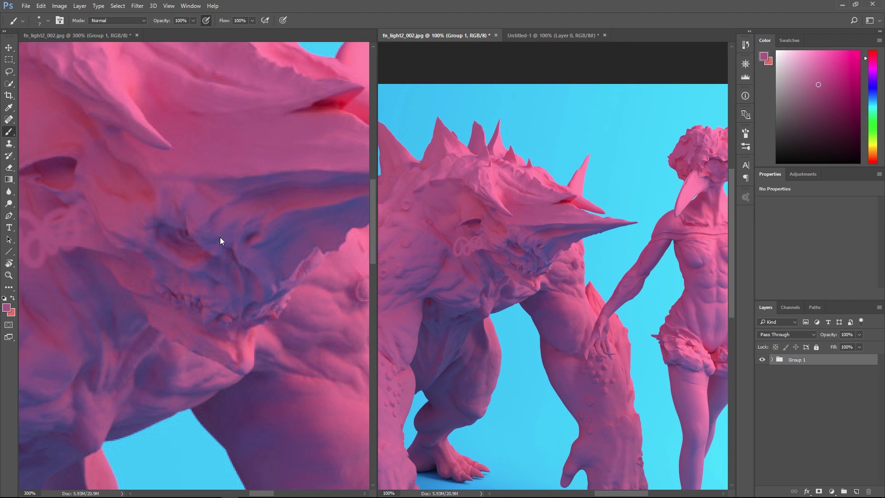
# Pick a light cyan, add a new layer, and brush cyan strokes across the monster's face.
pyautogui.click(872, 105)
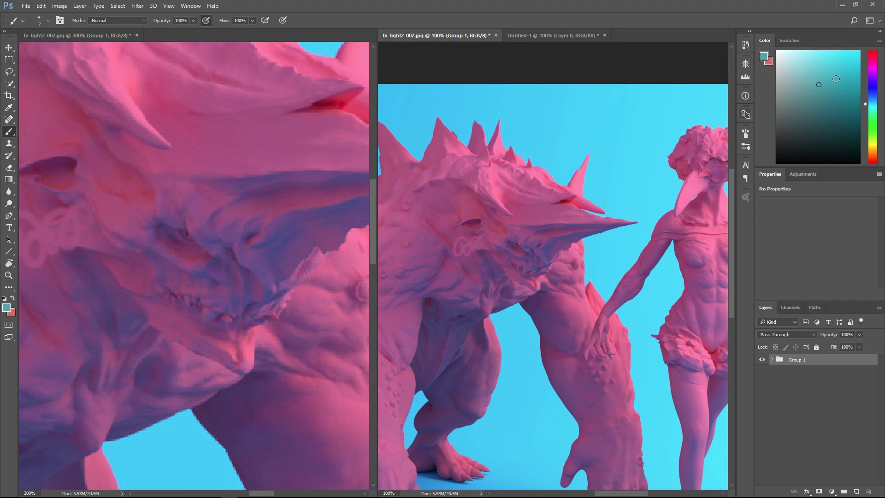
pyautogui.click(817, 68)
pyautogui.hotkey('ctrl', 'shift', 'alt', 'n')
pyautogui.click(207, 214)
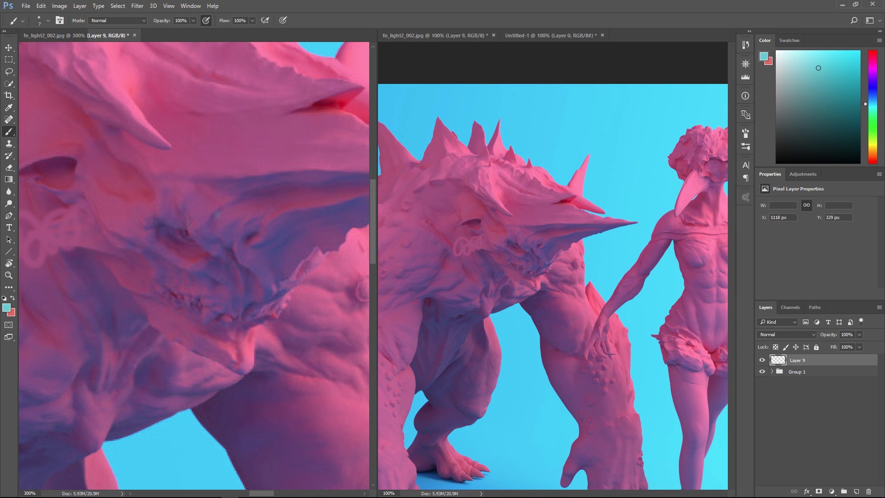
pyautogui.moveTo(196, 203)
pyautogui.mouseDown()
pyautogui.moveTo(211, 228)
pyautogui.moveTo(162, 165)
pyautogui.mouseUp()
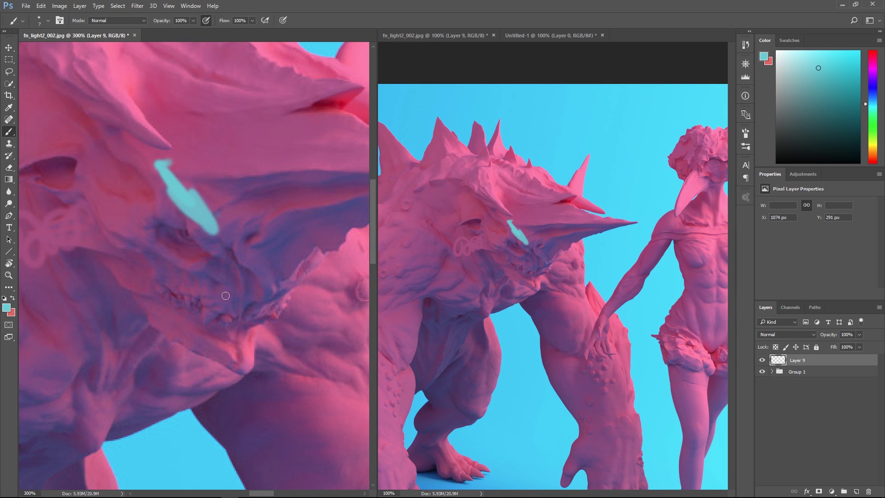
pyautogui.moveTo(193, 216); pyautogui.dragTo(258, 240)
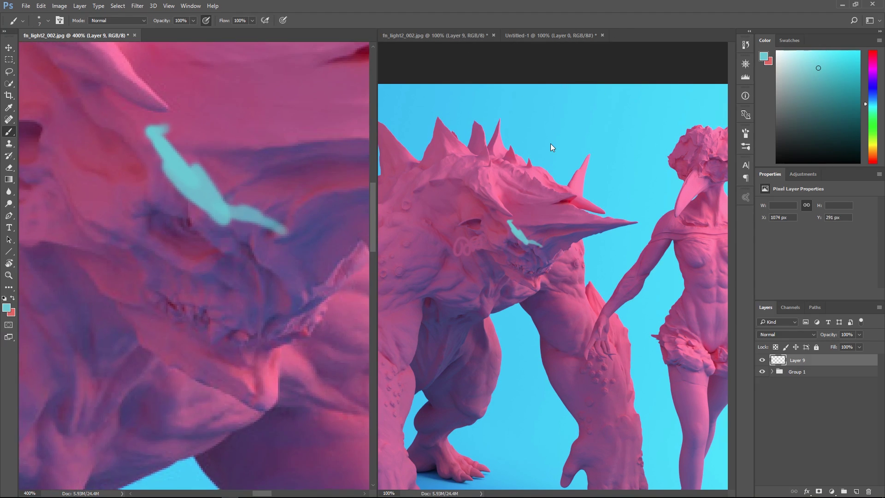
pyautogui.scroll(-2, 638, 270)
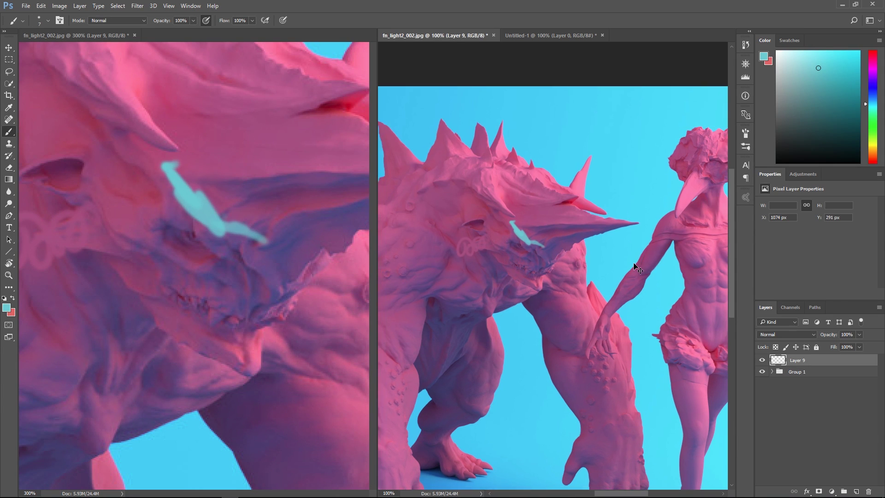
pyautogui.scroll(1, 634, 264)
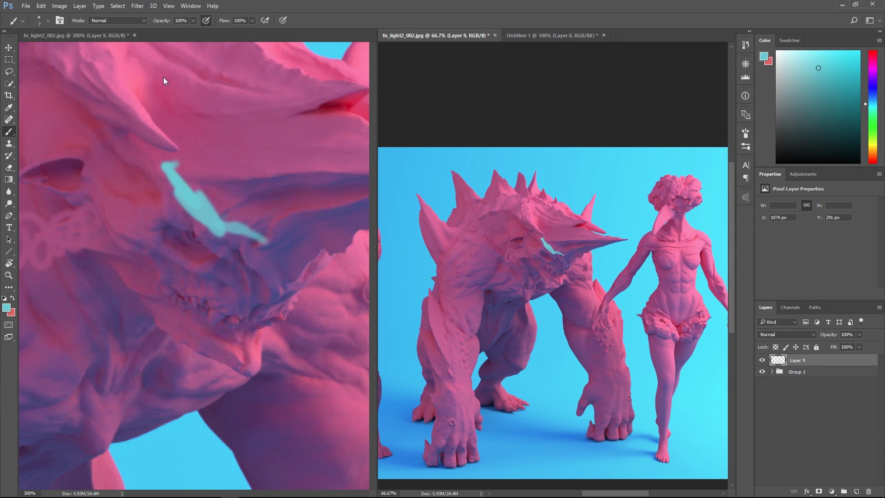
# In the close-up view, shrink the brush to 4 and sample dark purple and pink-magenta shades.
pyautogui.click(111, 37)
pyautogui.scroll(1, 237, 254)
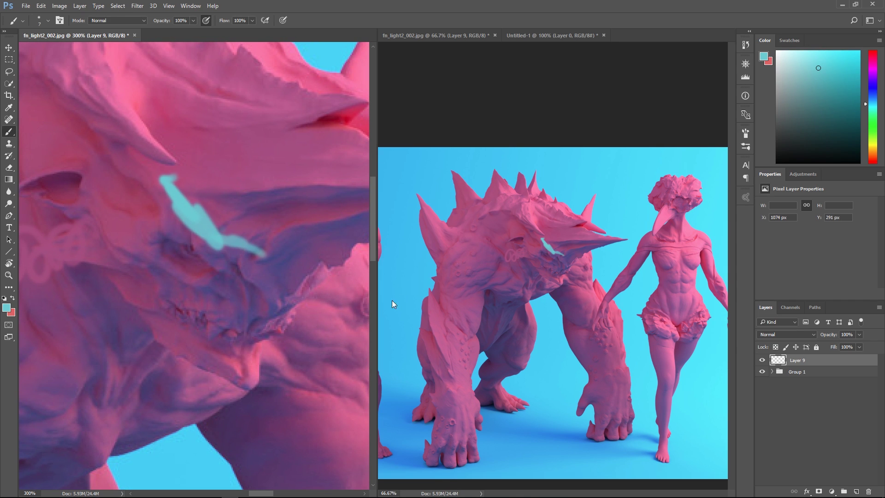
pyautogui.scroll(1, 295, 300)
pyautogui.scroll(-1, 297, 304)
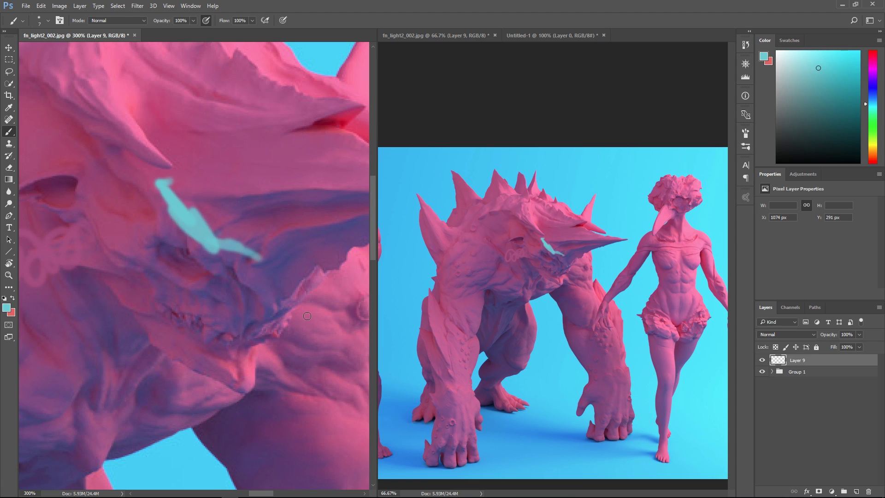
pyautogui.hotkey('ctrl', '+')
pyautogui.hotkey('ctrl', '+')
pyautogui.hotkey('ctrl', '+')
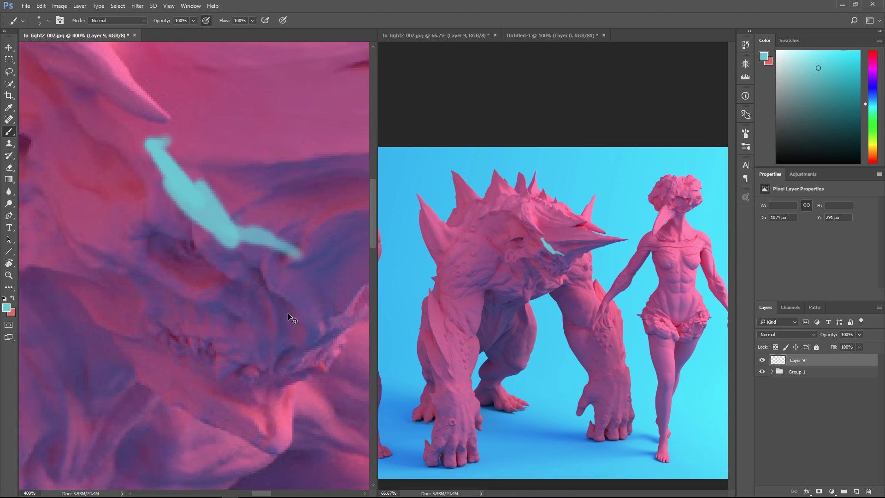
pyautogui.hotkey('ctrl', '-')
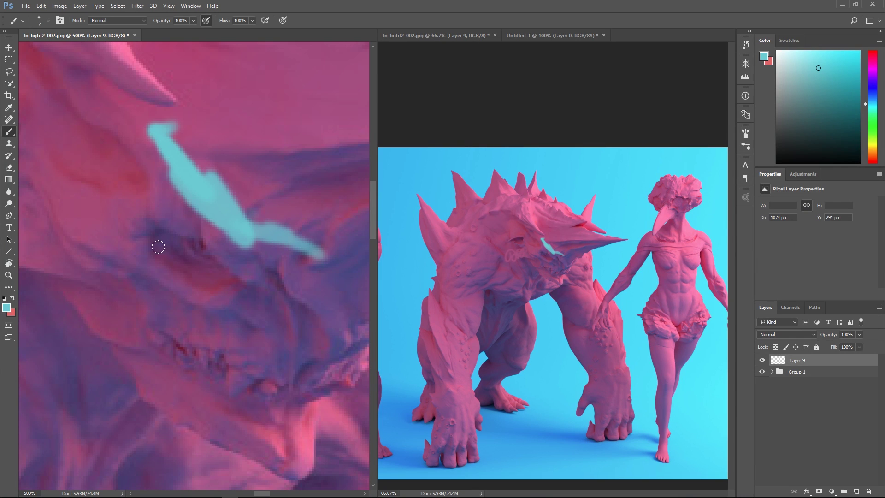
pyautogui.keyDown('alt'); pyautogui.click(161, 229); pyautogui.keyUp('alt')
pyautogui.moveTo(159, 257); pyautogui.dragTo(162, 260)
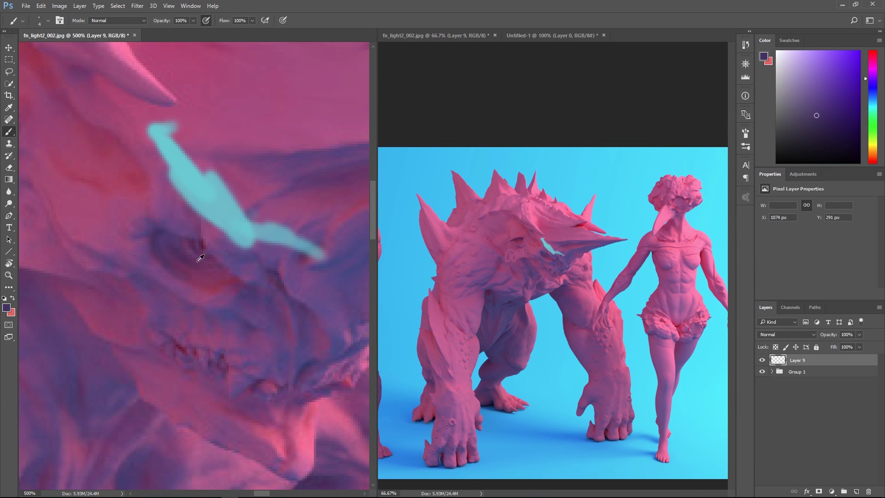
pyautogui.keyDown('alt'); pyautogui.click(193, 245); pyautogui.keyUp('alt')
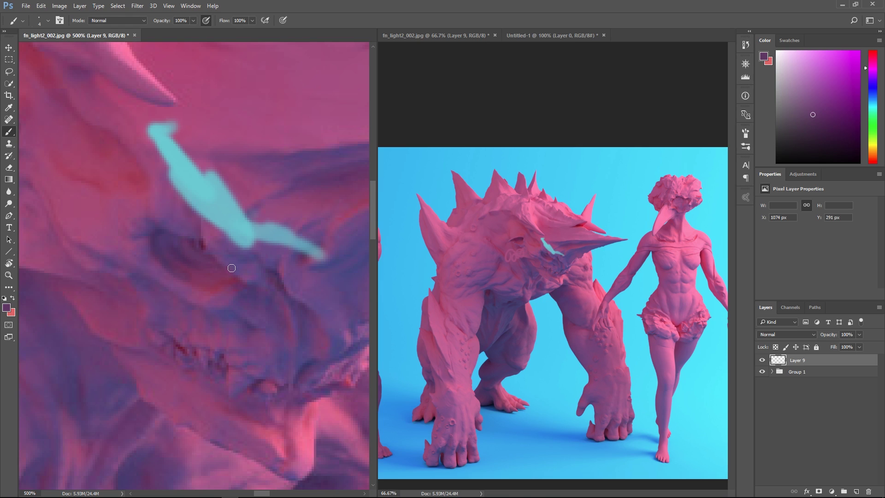
pyautogui.keyDown('alt'); pyautogui.click(278, 202); pyautogui.keyUp('alt')
pyautogui.keyDown('alt'); pyautogui.click(223, 281); pyautogui.keyUp('alt')
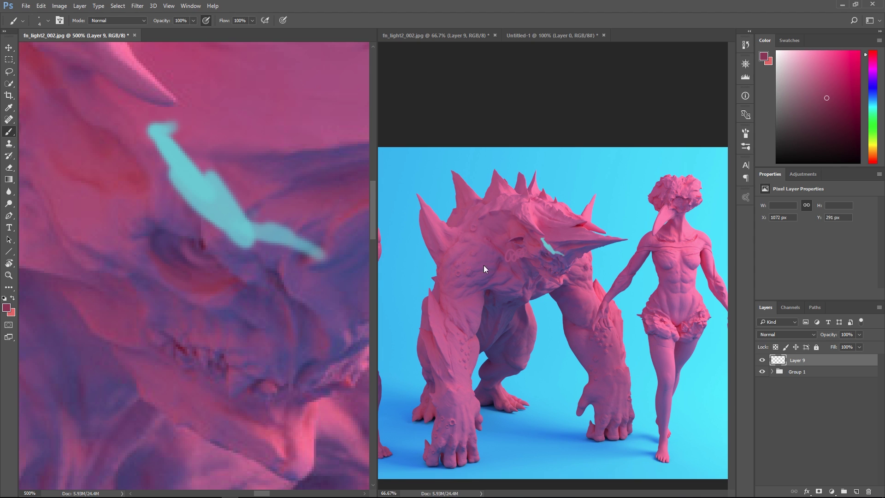
pyautogui.moveTo(296, 218); pyautogui.dragTo(290, 221)
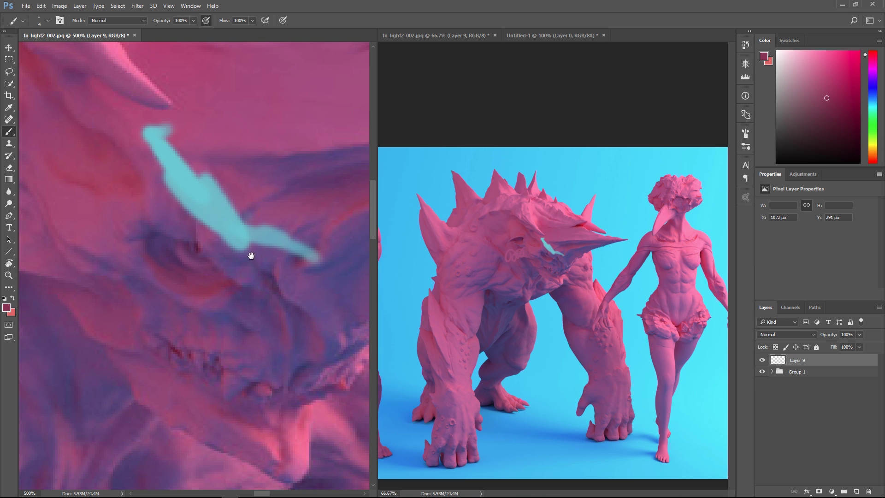
pyautogui.moveTo(251, 253); pyautogui.dragTo(221, 225)
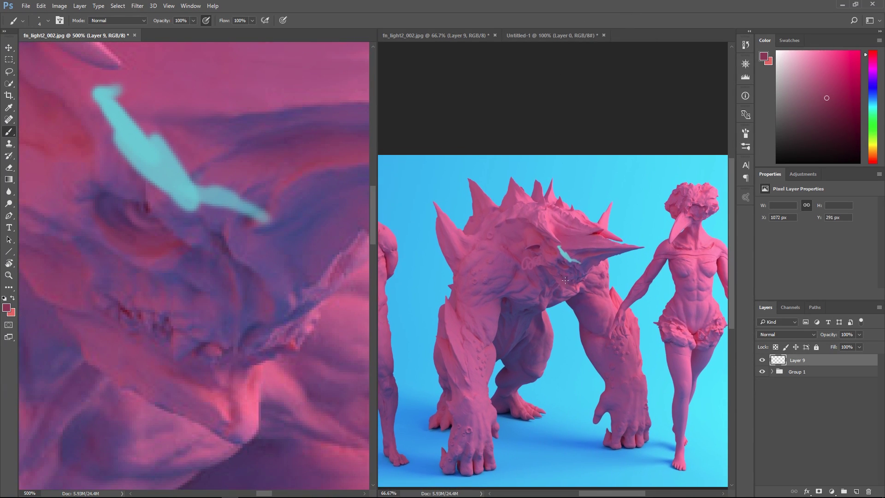
pyautogui.moveTo(559, 290); pyautogui.dragTo(620, 247)
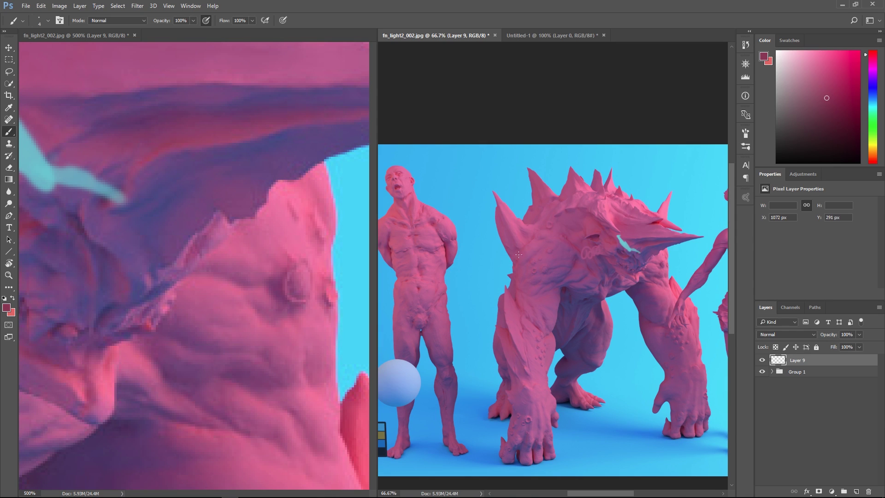
pyautogui.click(188, 216)
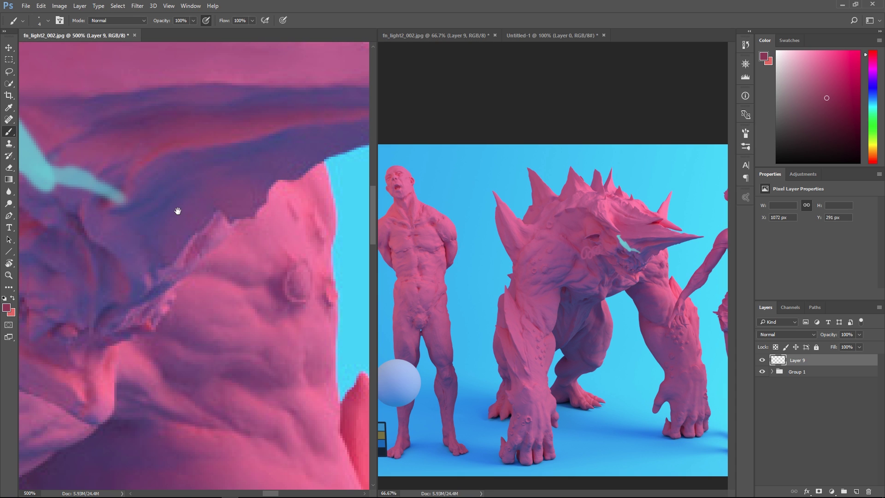
pyautogui.moveTo(178, 208); pyautogui.dragTo(291, 222)
pyautogui.moveTo(212, 229); pyautogui.dragTo(247, 244)
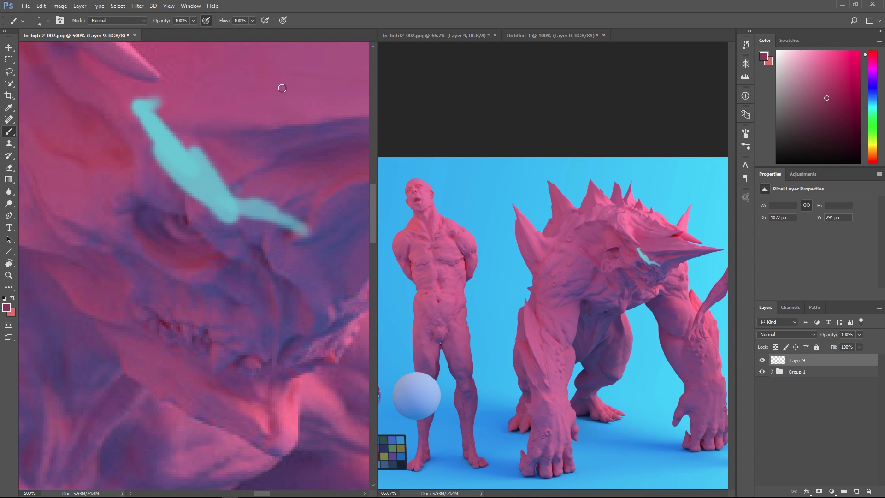
# Consolidate all document windows into tabs of a single window, leaving arrangement options unchanged.
pyautogui.rightClick(116, 36)
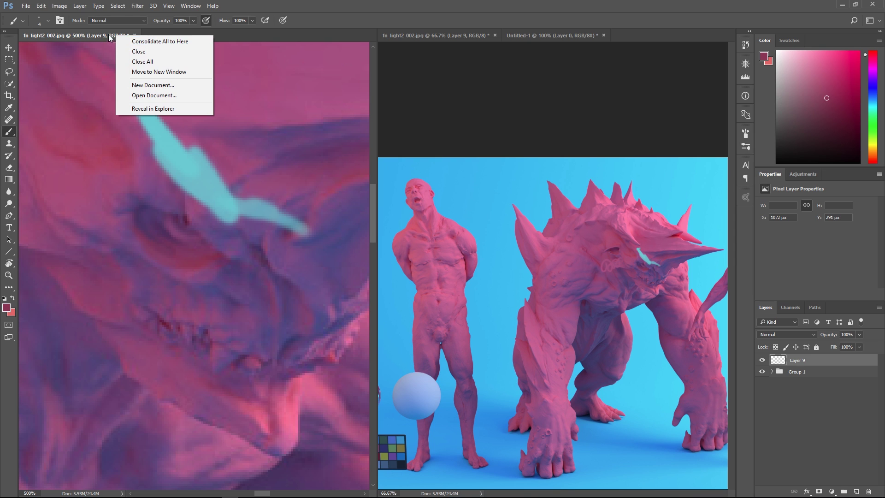
pyautogui.click(156, 43)
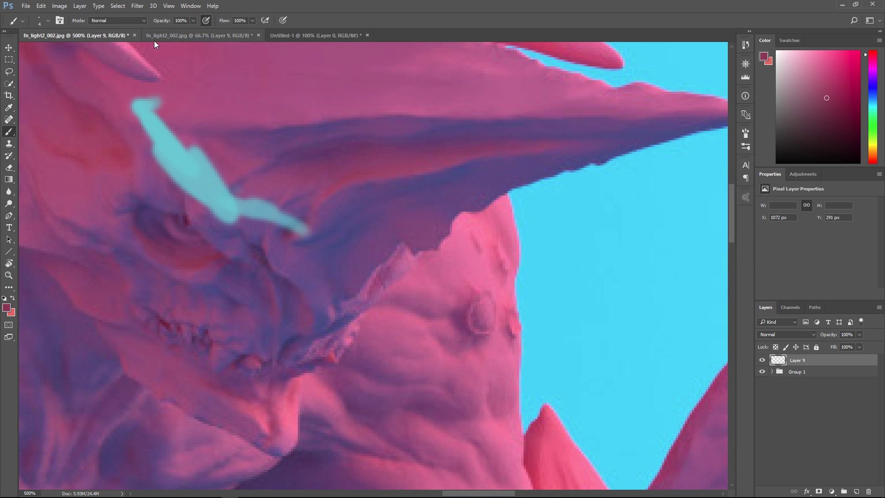
pyautogui.click(191, 6)
pyautogui.moveTo(192, 16)
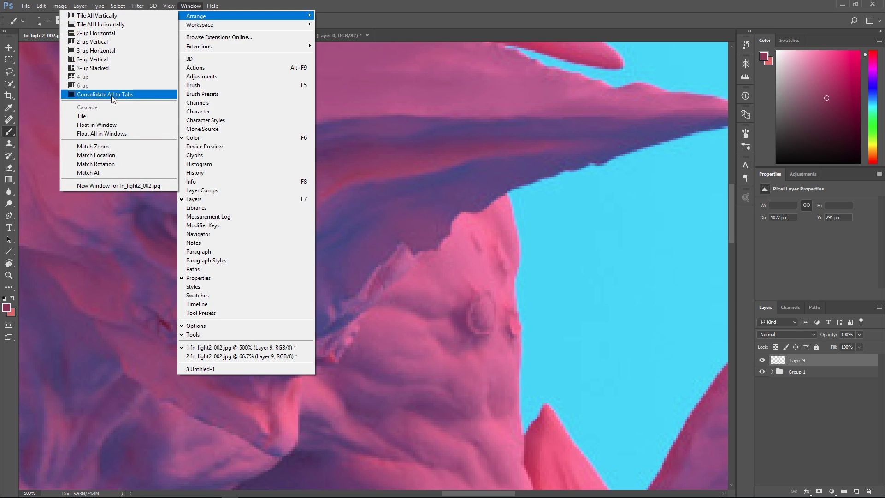
pyautogui.click(410, 22)
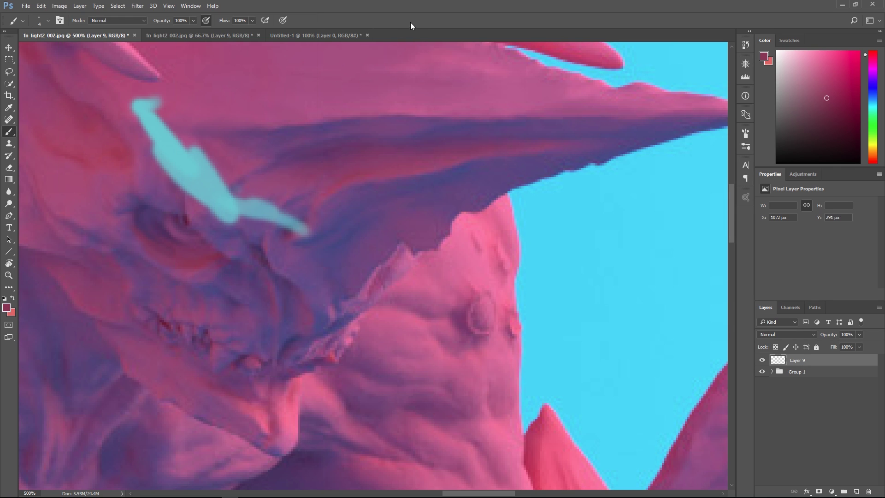
# Zoom out to 200% and pan to frame the monster's head.
pyautogui.moveTo(431, 274); pyautogui.dragTo(464, 271)
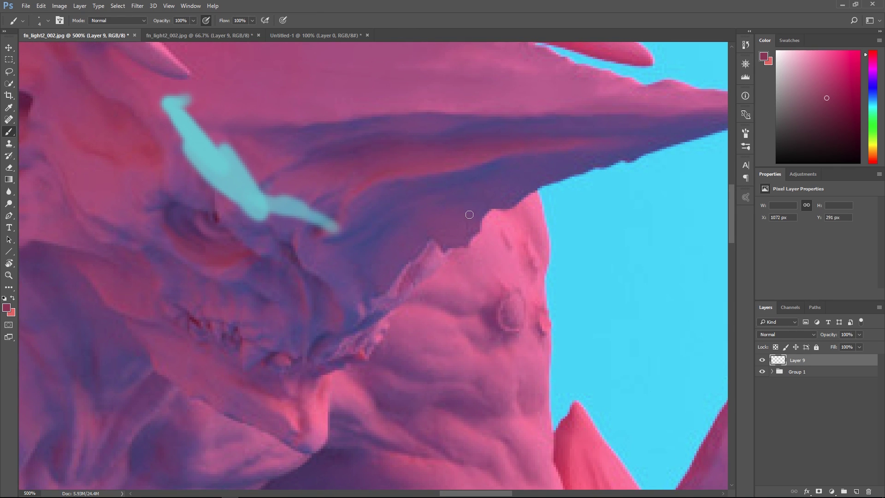
pyautogui.scroll(-3, 465, 229)
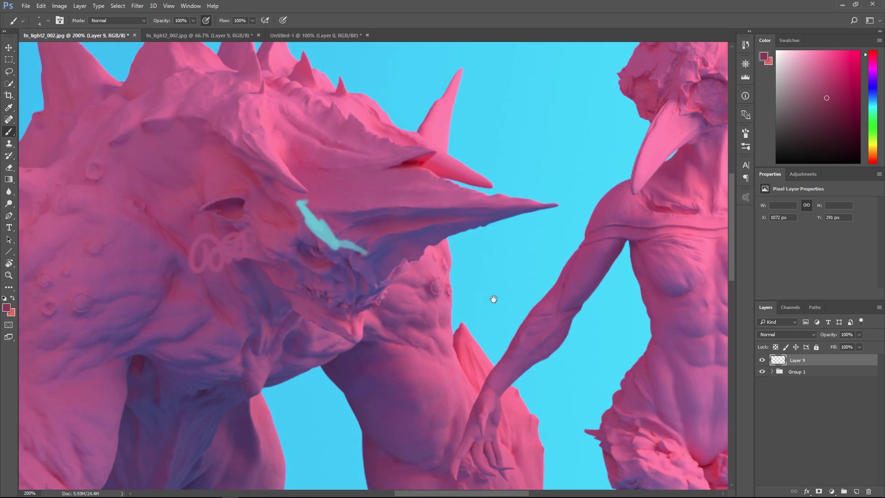
pyautogui.moveTo(493, 299); pyautogui.dragTo(503, 290)
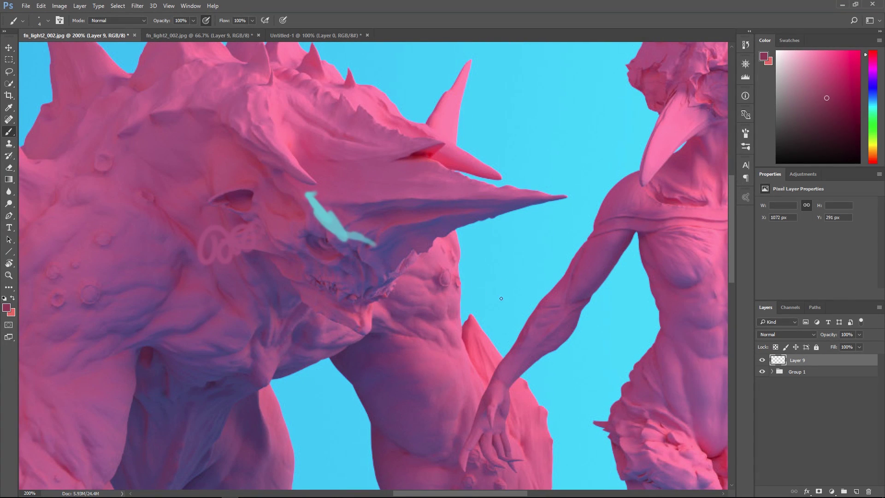
# Open the Adobe Color Themes panel from the Window menu's extensions.
pyautogui.click(190, 6)
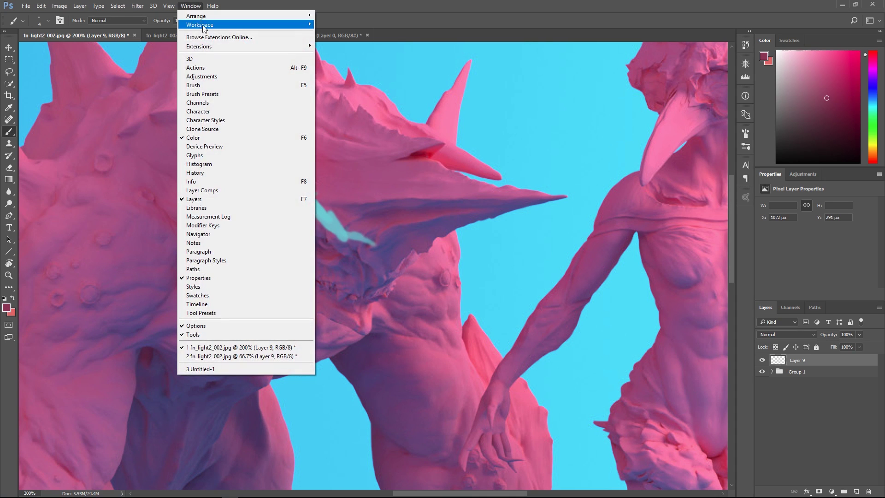
pyautogui.moveTo(195, 50)
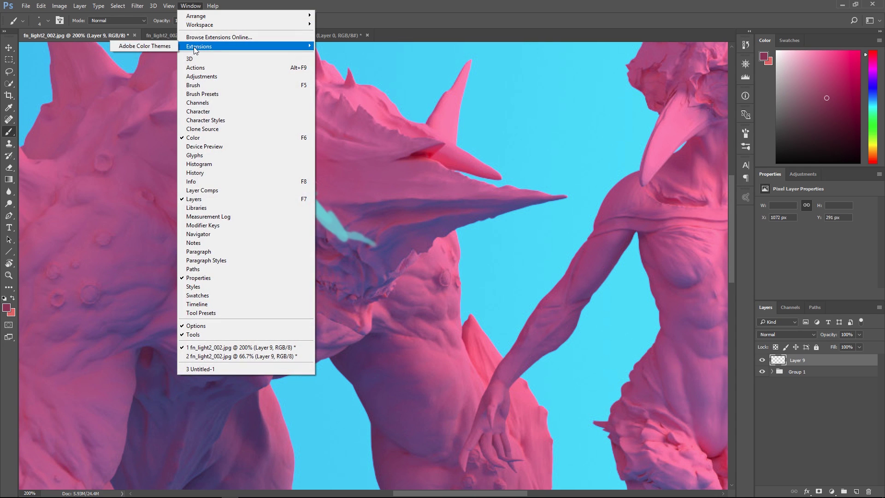
pyautogui.click(159, 47)
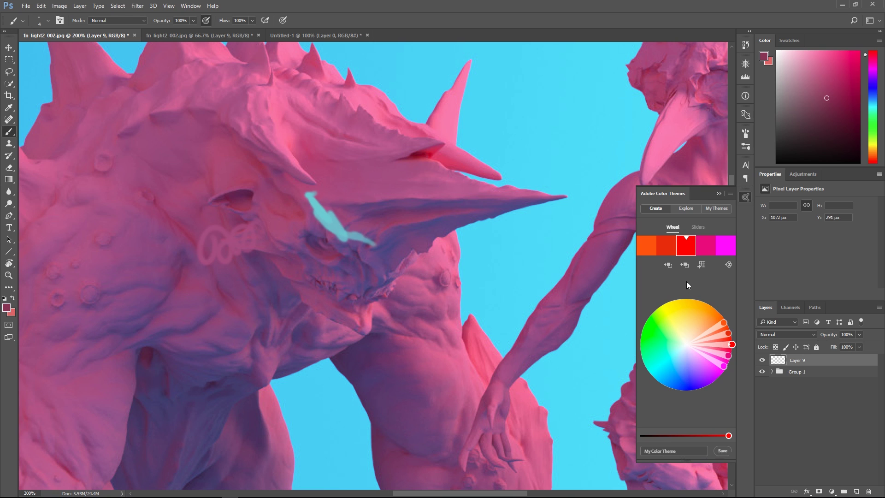
# Set the Color Rule to Complementary, shift the base to orange, and soften the tints.
pyautogui.click(729, 265)
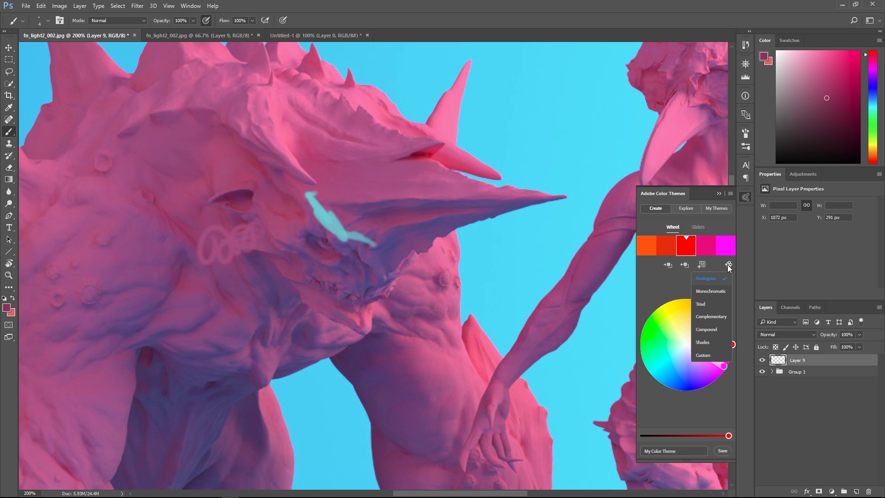
pyautogui.click(708, 317)
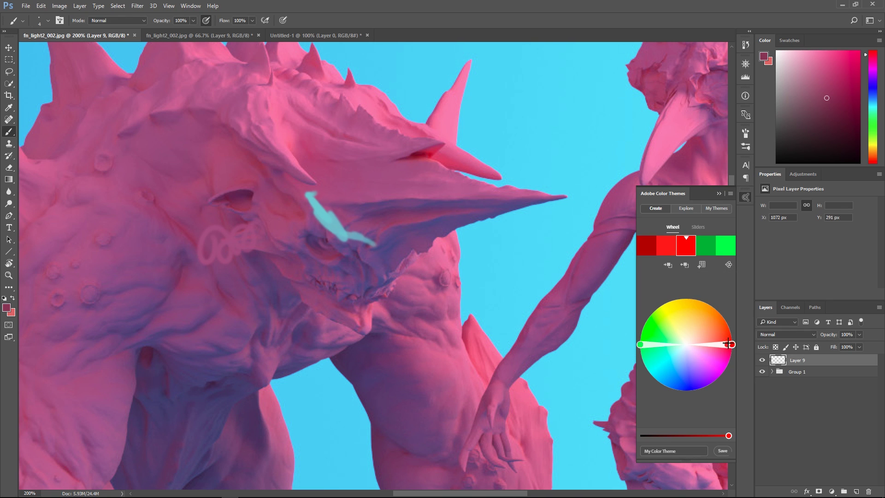
pyautogui.moveTo(728, 344); pyautogui.dragTo(702, 303)
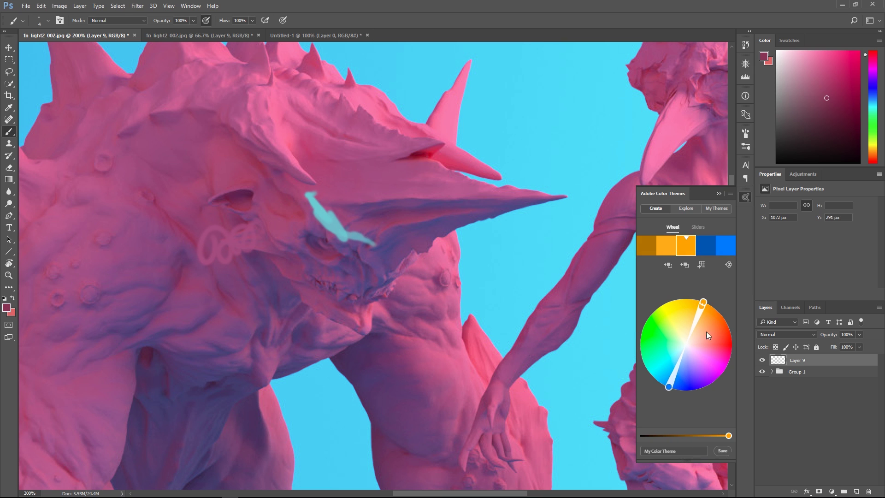
pyautogui.moveTo(665, 388); pyautogui.dragTo(676, 359)
pyautogui.moveTo(702, 303); pyautogui.dragTo(714, 327)
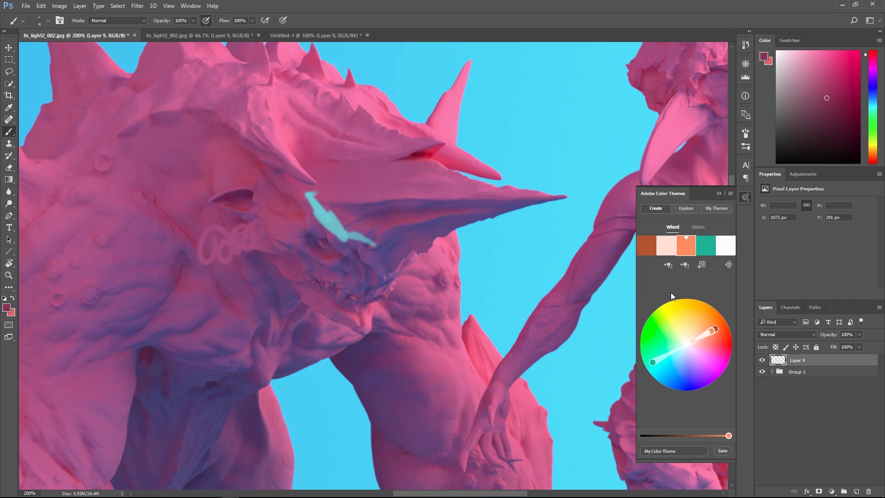
# Close the Color Themes panel and delete Layer 9 with its cyan stroke.
pyautogui.click(719, 194)
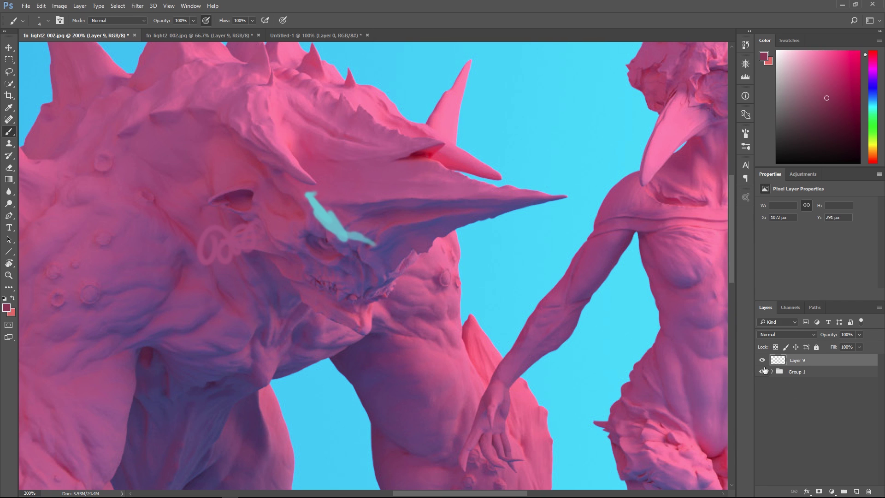
pyautogui.click(797, 372)
pyautogui.click(801, 365)
pyautogui.press('Delete')
# Hide Layers 8 and 0, select Layer 7, and centre the view on its blob.
pyautogui.click(771, 359)
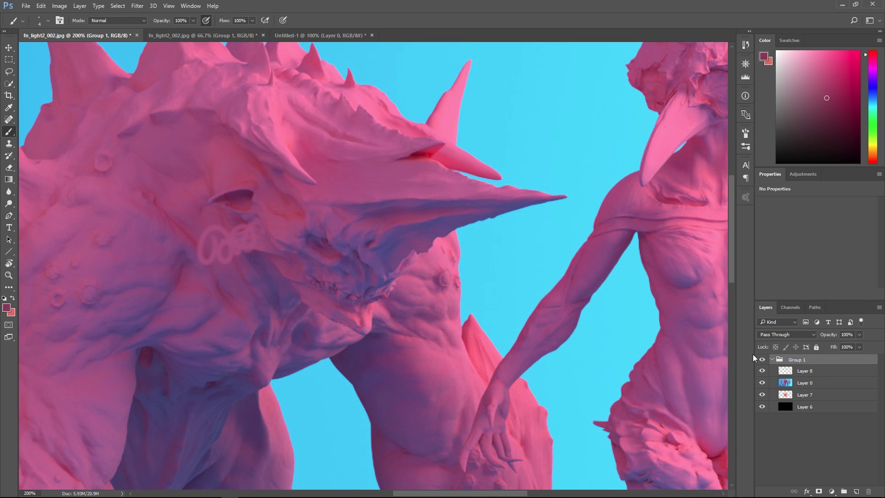
pyautogui.click(761, 371)
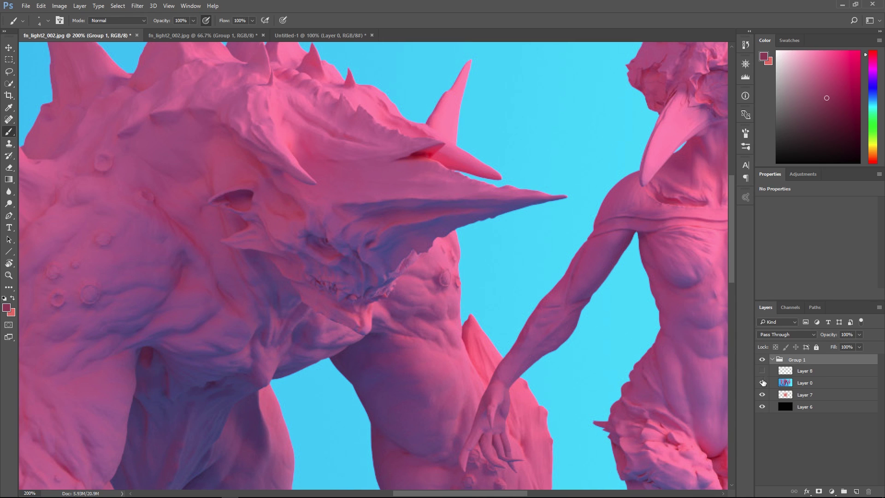
pyautogui.click(762, 382)
pyautogui.click(805, 394)
pyautogui.moveTo(480, 381); pyautogui.dragTo(478, 316)
pyautogui.hotkey('ctrl', '-')
pyautogui.hotkey('ctrl', '-')
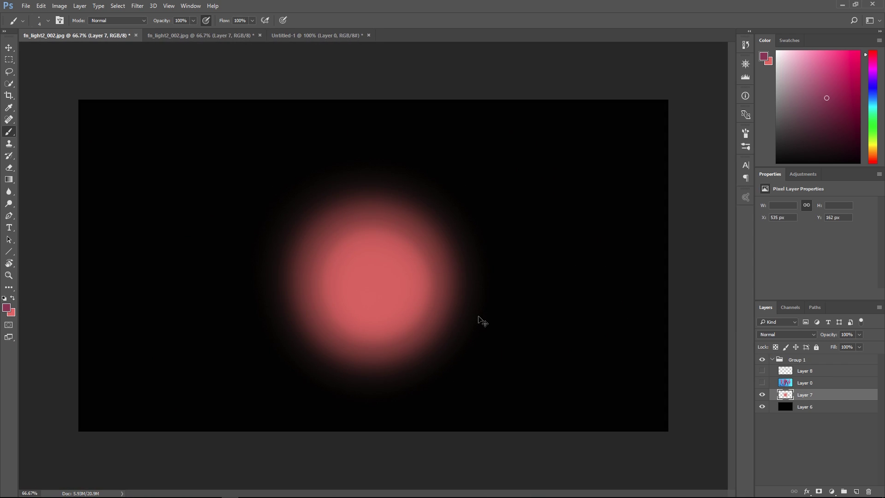
pyautogui.hotkey('ctrl', '+')
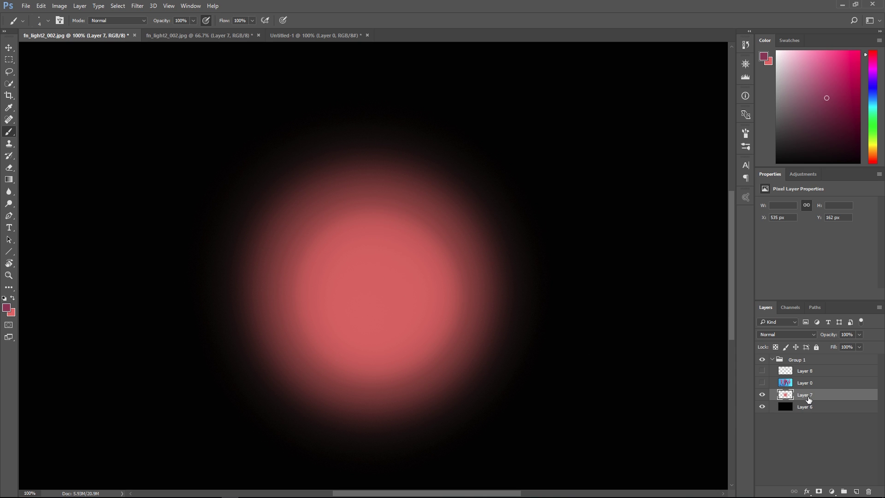
# Lock Layer 7's transparent pixels and paint dark purple over the blob with a 123 px brush.
pyautogui.click(775, 347)
pyautogui.keyDown('alt'); pyautogui.rightClick(421, 200); pyautogui.keyUp('alt')
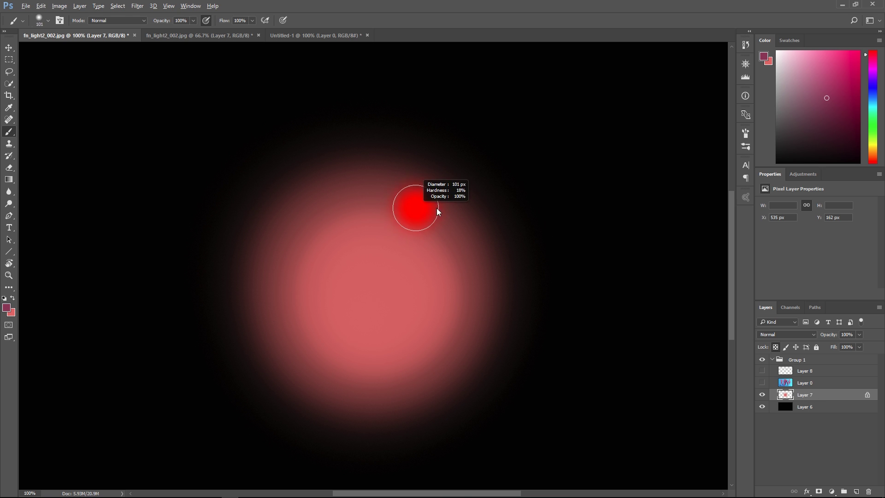
pyautogui.moveTo(436, 200)
pyautogui.mouseDown()
pyautogui.moveTo(425, 227)
pyautogui.moveTo(482, 228)
pyautogui.moveTo(457, 262)
pyautogui.moveTo(477, 282)
pyautogui.moveTo(462, 406)
pyautogui.moveTo(369, 438)
pyautogui.moveTo(308, 381)
pyautogui.moveTo(260, 366)
pyautogui.moveTo(187, 235)
pyautogui.moveTo(272, 249)
pyautogui.mouseUp()
# Reset to default black and white colours and fill Layer 6 with white.
pyautogui.press('d')
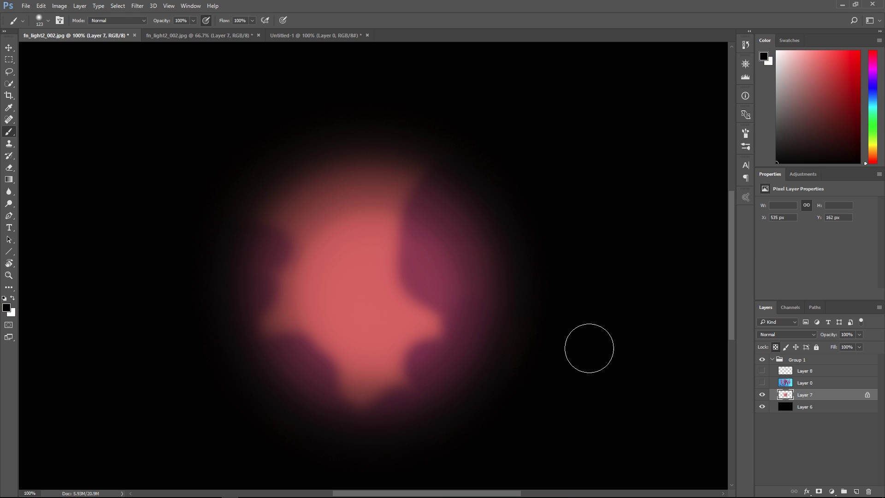
pyautogui.click(825, 417)
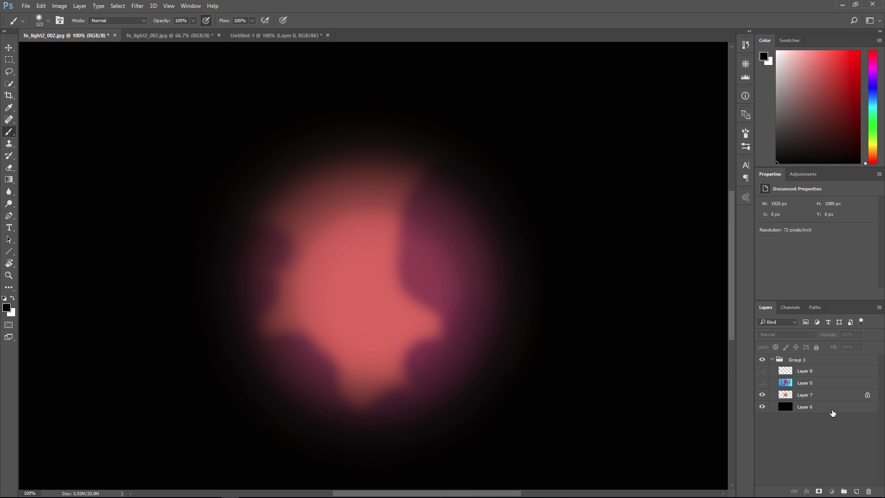
pyautogui.click(828, 407)
pyautogui.hotkey('ctrl', 'BackSpace')
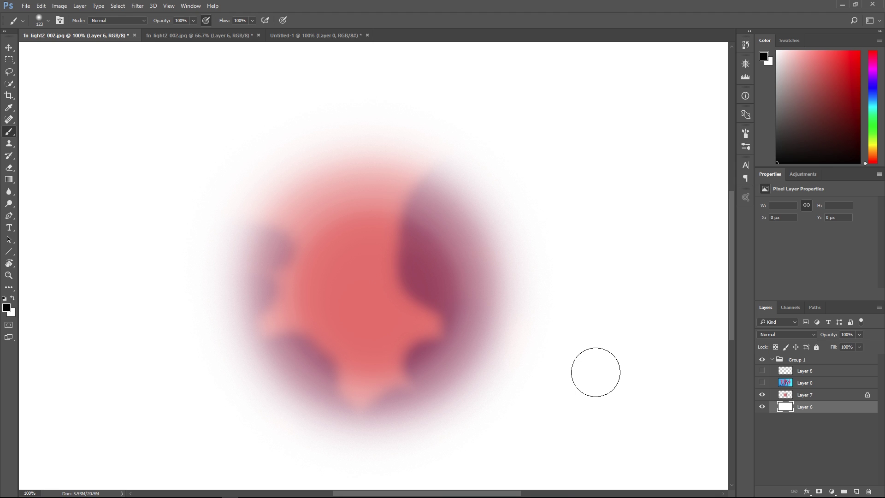
# Paint dark grey along the blob's top and upper-right edge on Layer 7, then show Layer 0.
pyautogui.click(817, 397)
pyautogui.moveTo(397, 223)
pyautogui.mouseDown()
pyautogui.moveTo(410, 177)
pyautogui.moveTo(372, 186)
pyautogui.moveTo(275, 133)
pyautogui.moveTo(306, 175)
pyautogui.moveTo(273, 180)
pyautogui.moveTo(261, 229)
pyautogui.mouseUp()
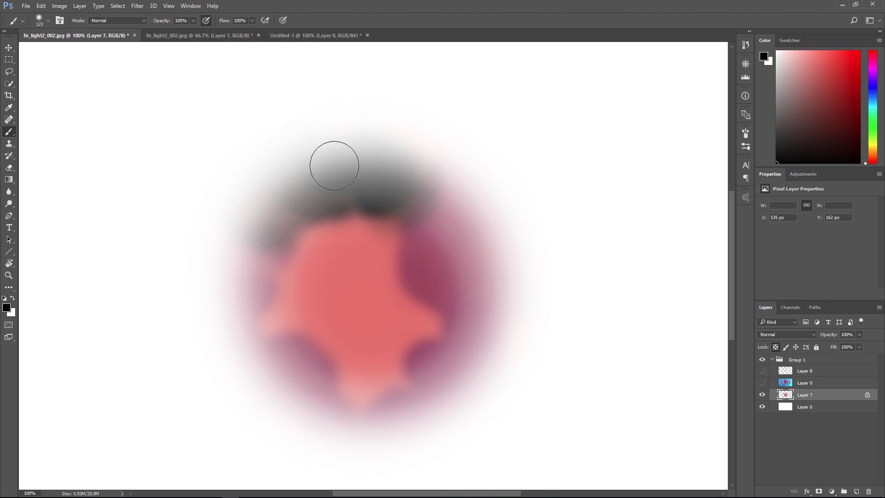
pyautogui.moveTo(393, 152)
pyautogui.mouseDown()
pyautogui.moveTo(464, 220)
pyautogui.moveTo(472, 203)
pyautogui.moveTo(464, 249)
pyautogui.moveTo(456, 207)
pyautogui.mouseUp()
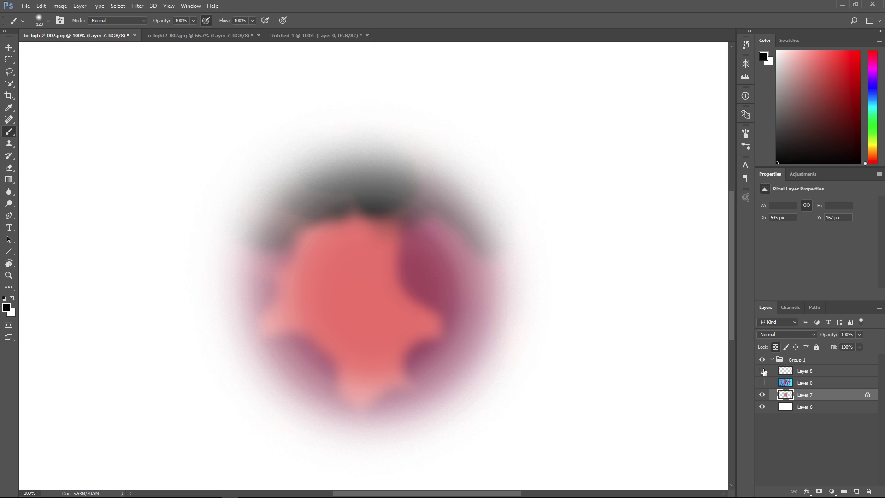
pyautogui.click(762, 382)
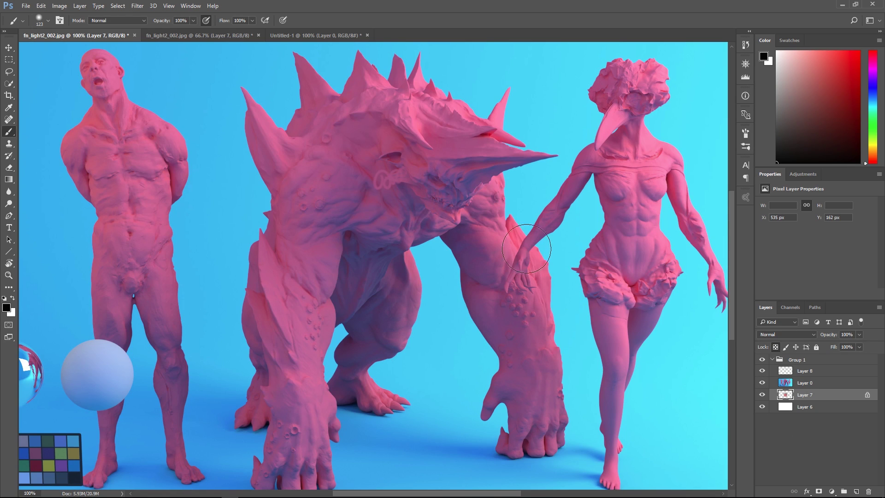
pyautogui.moveTo(526, 249); pyautogui.dragTo(510, 300)
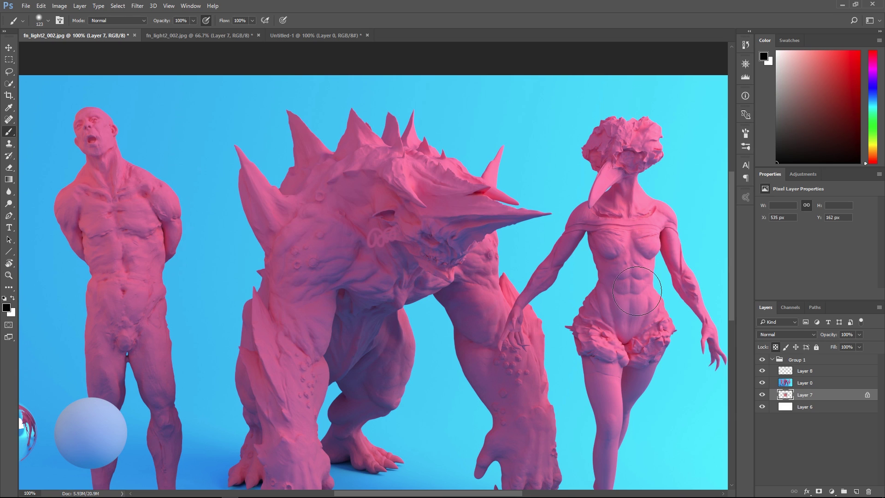
pyautogui.keyDown('ctrl'); pyautogui.click(779, 394); pyautogui.keyUp('ctrl')
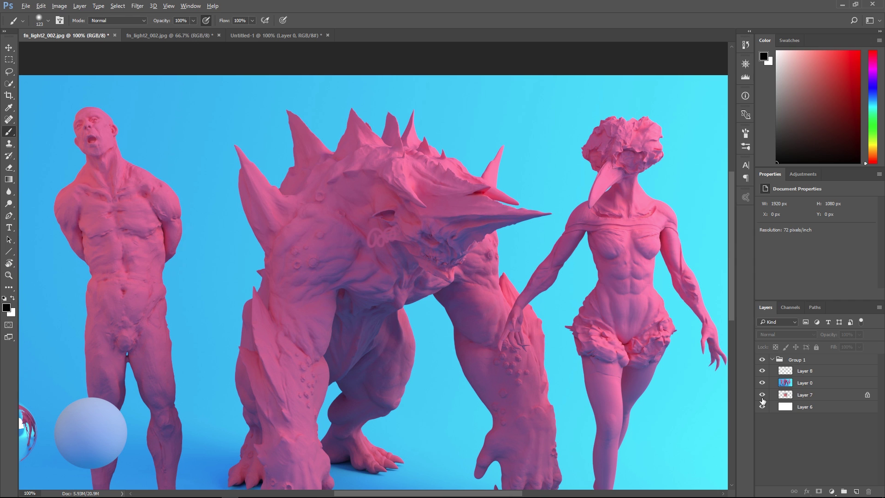
pyautogui.keyDown('alt'); pyautogui.click(762, 396); pyautogui.keyUp('alt')
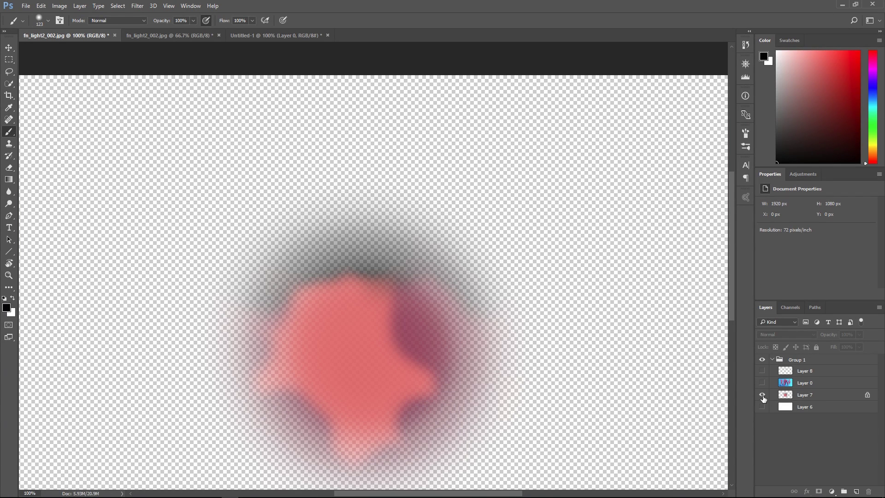
pyautogui.keyDown('alt'); pyautogui.click(762, 397); pyautogui.keyUp('alt')
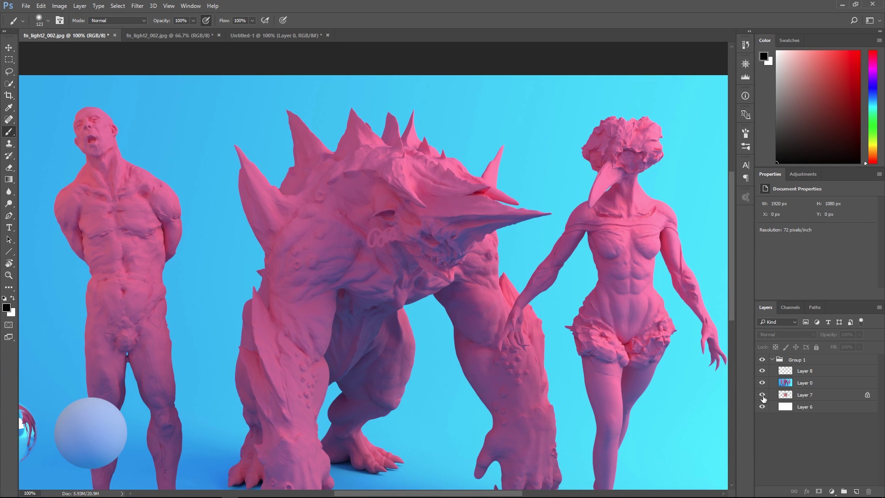
pyautogui.keyDown('alt'); pyautogui.click(762, 396); pyautogui.keyUp('alt')
pyautogui.keyDown('alt'); pyautogui.click(762, 395); pyautogui.keyUp('alt')
pyautogui.click(801, 374)
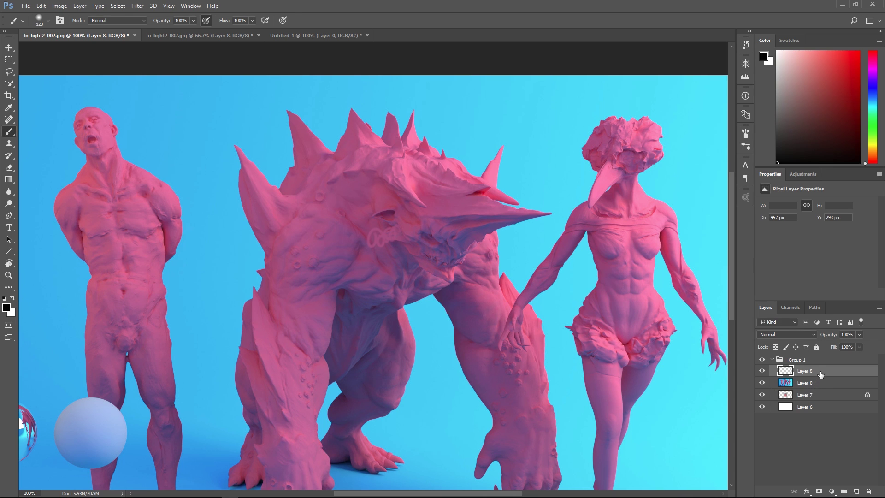
# On a new layer, paint a black shape over the monster's chest with a hard 103 px brush.
pyautogui.hotkey('ctrl', 'shift', 'alt', 'n')
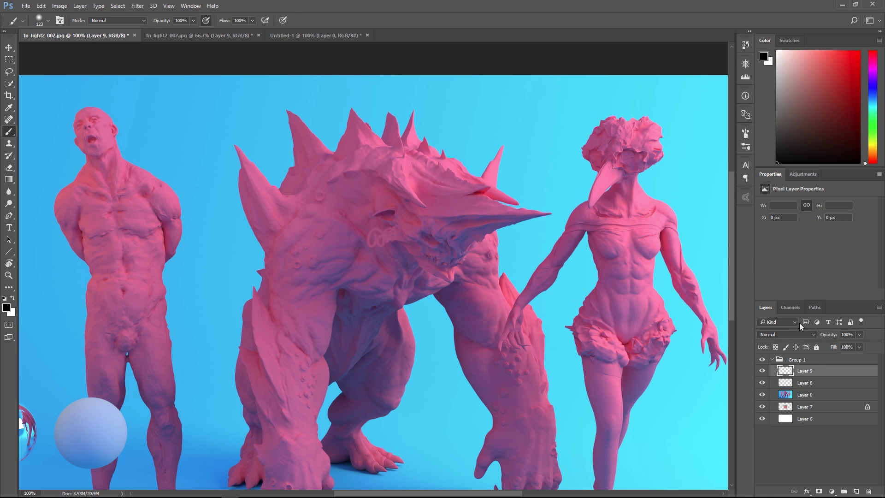
pyautogui.click(340, 271)
pyautogui.moveTo(341, 271)
pyautogui.mouseDown()
pyautogui.moveTo(367, 260)
pyautogui.moveTo(331, 288)
pyautogui.moveTo(315, 231)
pyautogui.moveTo(329, 239)
pyautogui.moveTo(339, 203)
pyautogui.mouseUp()
pyautogui.keyDown('alt'); pyautogui.rightClick(354, 226); pyautogui.keyUp('alt')
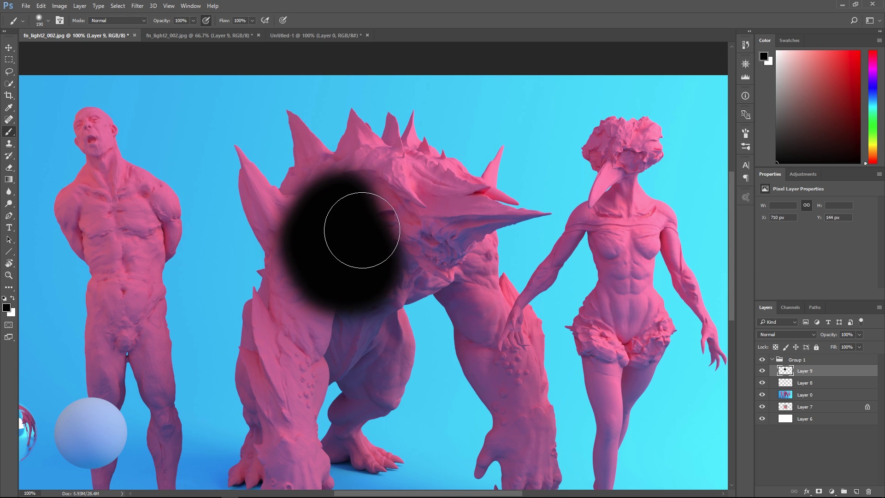
pyautogui.keyDown('shift'); pyautogui.rightClick(362, 228); pyautogui.keyUp('shift')
pyautogui.press('Escape')
pyautogui.keyDown('alt'); pyautogui.rightClick(350, 231); pyautogui.keyUp('alt')
pyautogui.moveTo(351, 204); pyautogui.dragTo(346, 352)
pyautogui.keyDown('alt'); pyautogui.rightClick(389, 261); pyautogui.keyUp('alt')
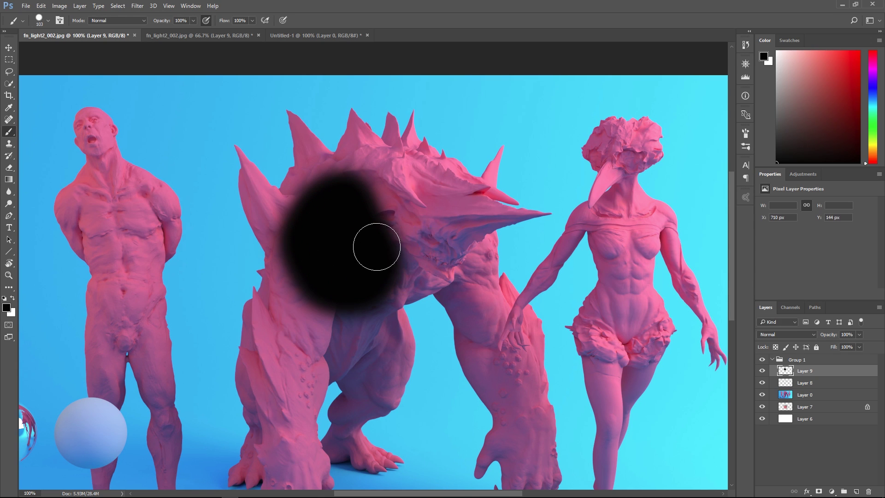
pyautogui.moveTo(375, 247)
pyautogui.mouseDown()
pyautogui.moveTo(485, 247)
pyautogui.moveTo(382, 242)
pyautogui.moveTo(479, 236)
pyautogui.moveTo(424, 253)
pyautogui.moveTo(450, 225)
pyautogui.moveTo(375, 225)
pyautogui.mouseUp()
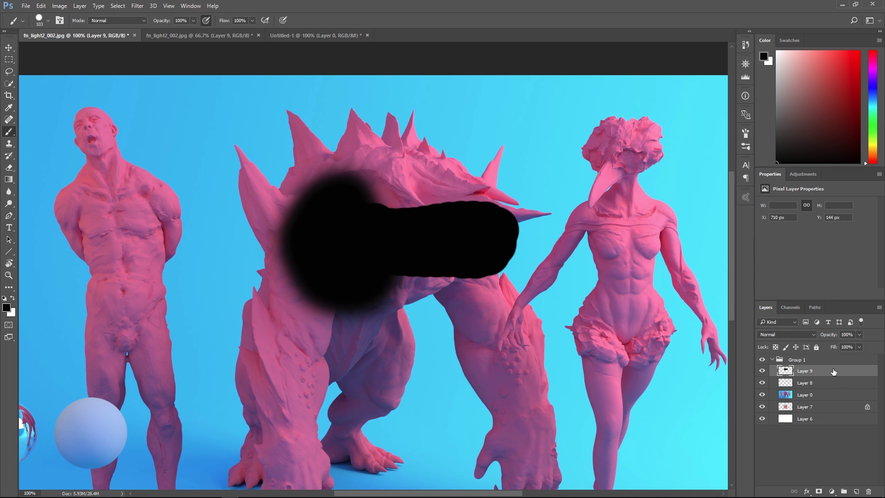
# Add Layer 10 clipped to the black shape on Layer 9 and select it.
pyautogui.hotkey('ctrl', 'shift', 'alt', 'n')
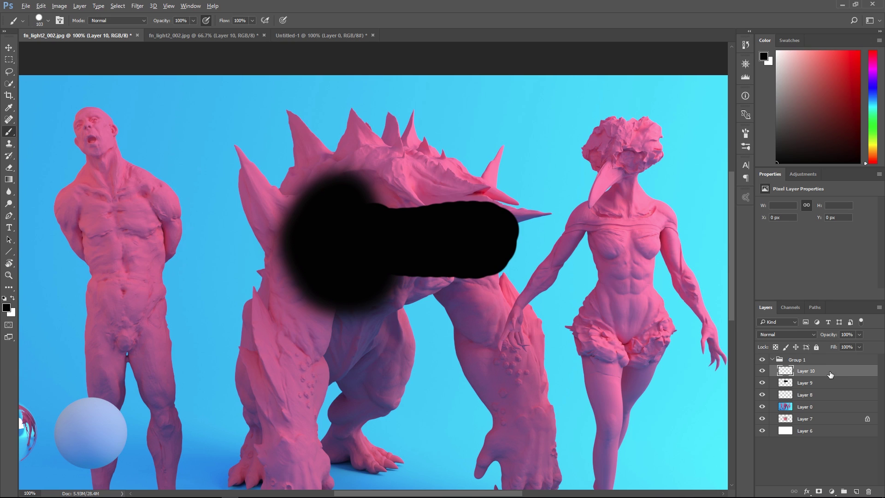
pyautogui.hotkey('ctrl', 'alt', 'g')
pyautogui.click(791, 385)
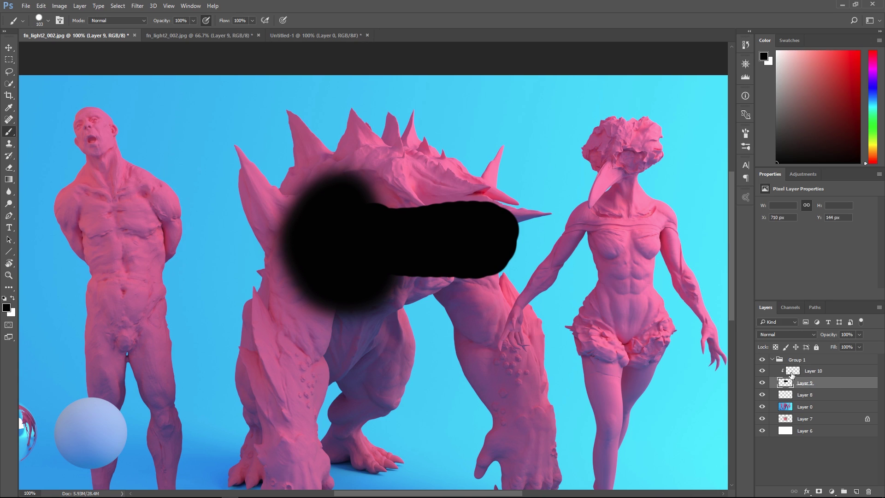
pyautogui.click(798, 370)
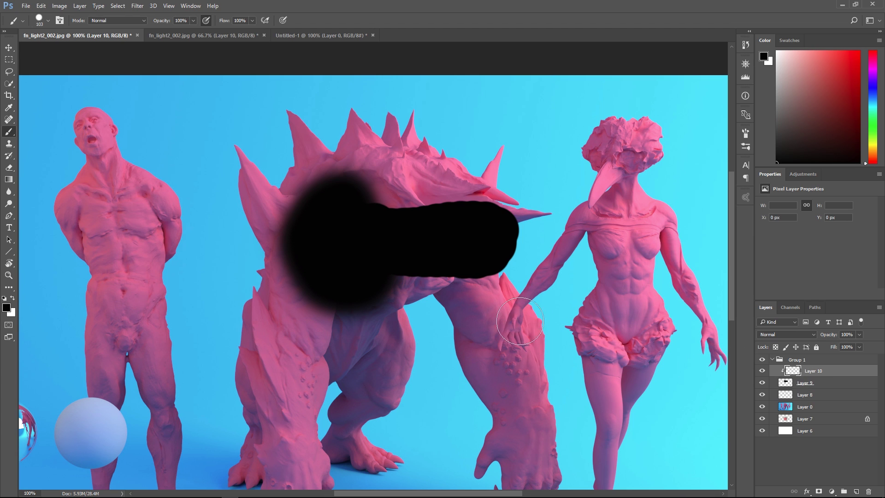
# Paint white along the black shape's top and right edges, then hide Layer 9.
pyautogui.press('x')
pyautogui.click(466, 215)
pyautogui.click(491, 217)
pyautogui.moveTo(505, 203)
pyautogui.mouseDown()
pyautogui.moveTo(478, 193)
pyautogui.moveTo(485, 186)
pyautogui.moveTo(513, 209)
pyautogui.moveTo(452, 197)
pyautogui.moveTo(380, 207)
pyautogui.moveTo(396, 209)
pyautogui.moveTo(375, 186)
pyautogui.moveTo(311, 178)
pyautogui.moveTo(365, 178)
pyautogui.moveTo(358, 192)
pyautogui.moveTo(340, 180)
pyautogui.moveTo(295, 201)
pyautogui.moveTo(456, 196)
pyautogui.moveTo(466, 261)
pyautogui.moveTo(507, 253)
pyautogui.moveTo(475, 248)
pyautogui.mouseUp()
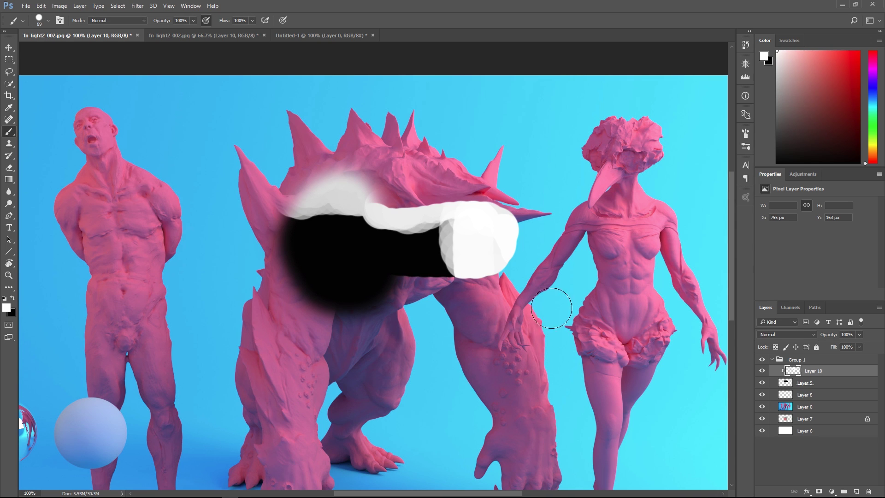
pyautogui.click(762, 383)
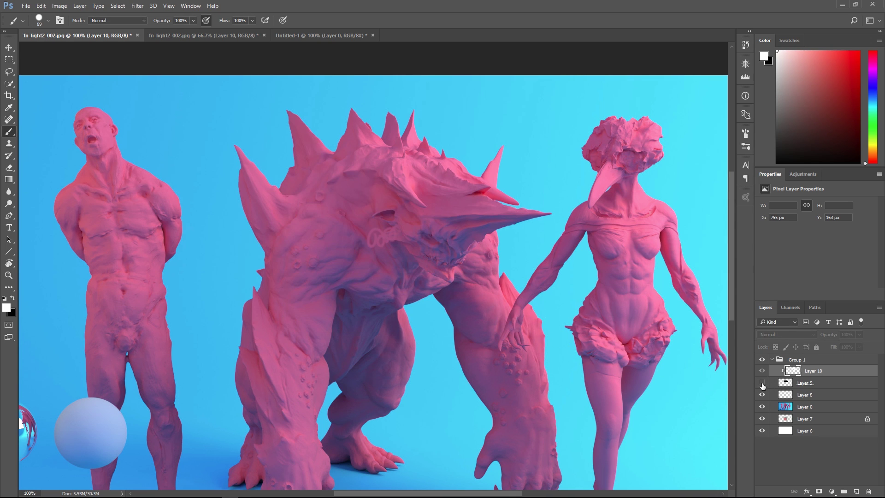